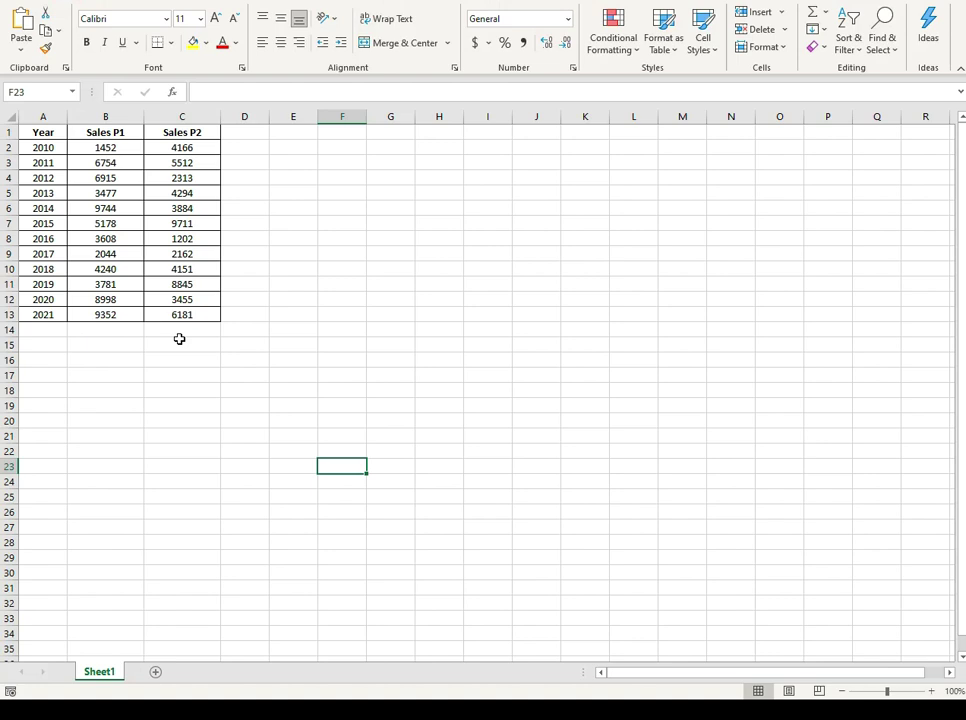
# Switch to Google Sheets and create a new blank spreadsheet.
pyautogui.moveTo(205, 694)
pyautogui.click(158, 495)
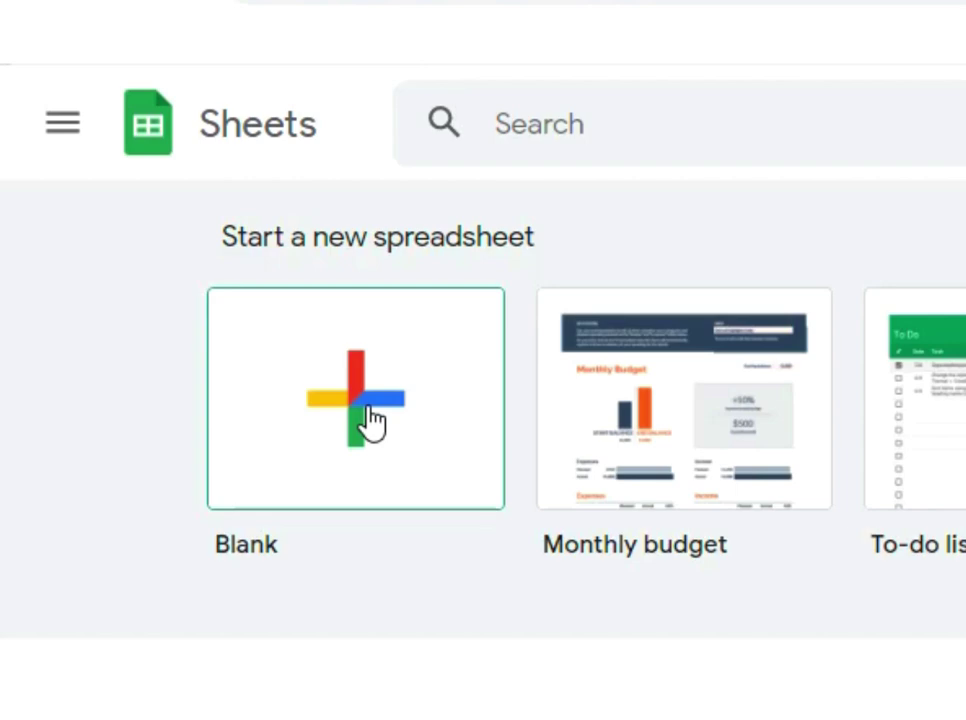
pyautogui.click(370, 421)
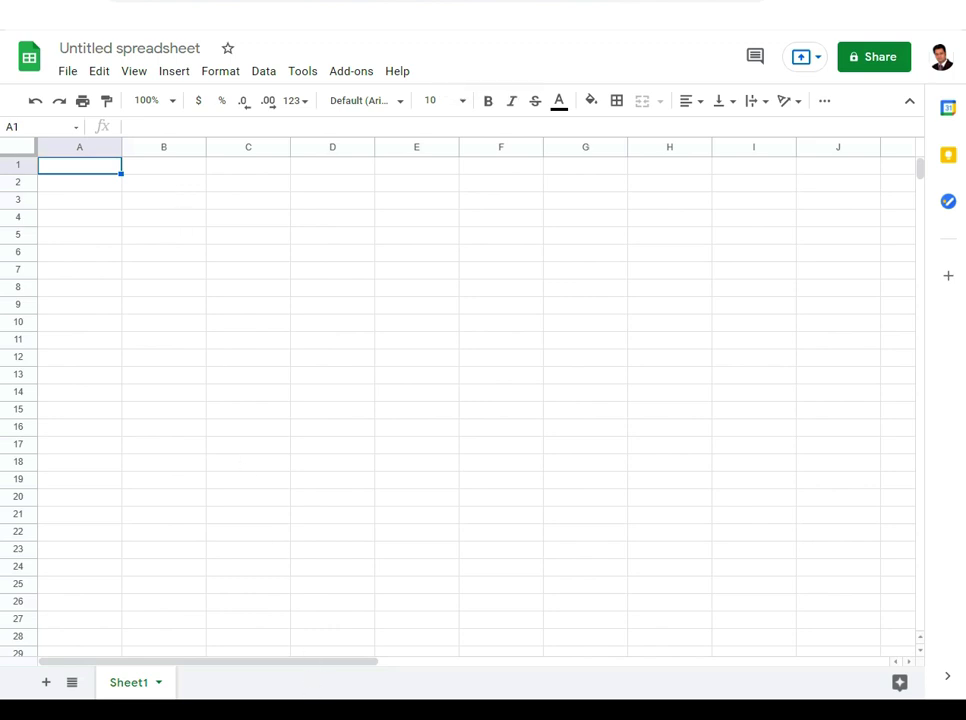
# Copy the sales table A1:C13 from the Excel workbook and paste it into the blank Google Sheets spreadsheet at A1.
pyautogui.click(315, 647)
pyautogui.moveTo(80, 247); pyautogui.dragTo(341, 576)
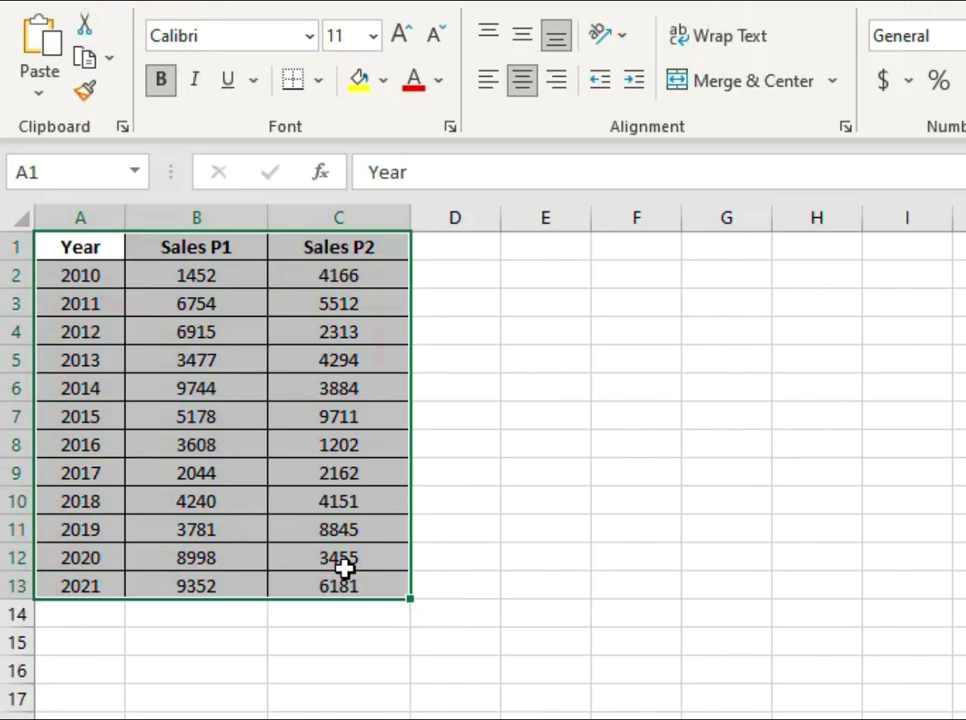
pyautogui.hotkey('ctrl', 'c')
pyautogui.hotkey('alt', 'Tab')
pyautogui.hotkey('ctrl', 'v')
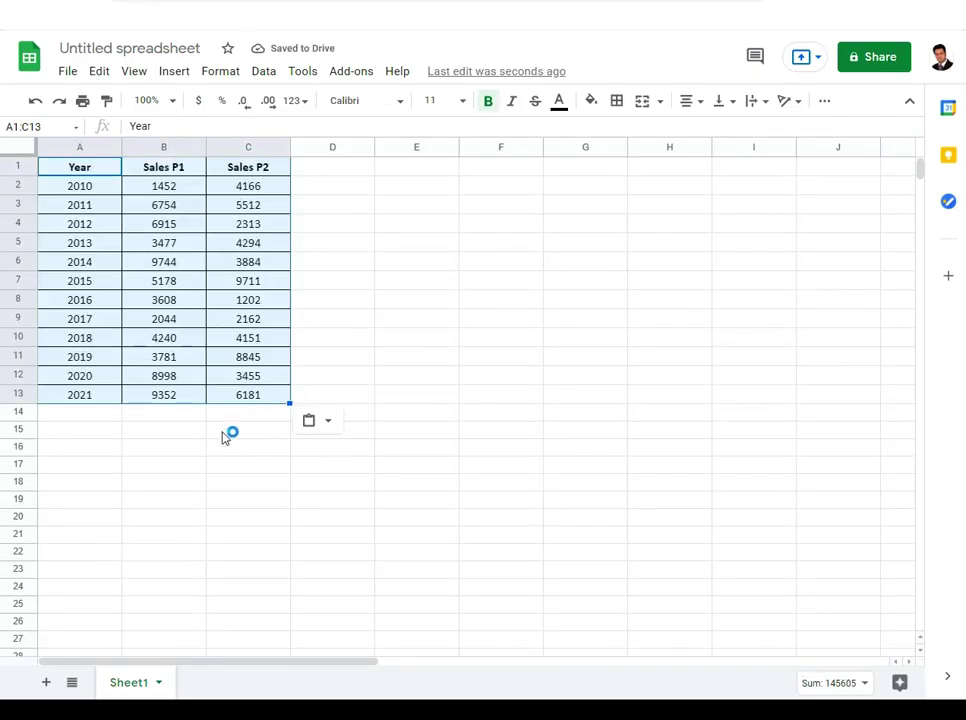
# Undo the paste of the sales table.
pyautogui.click(198, 446)
pyautogui.click(75, 168)
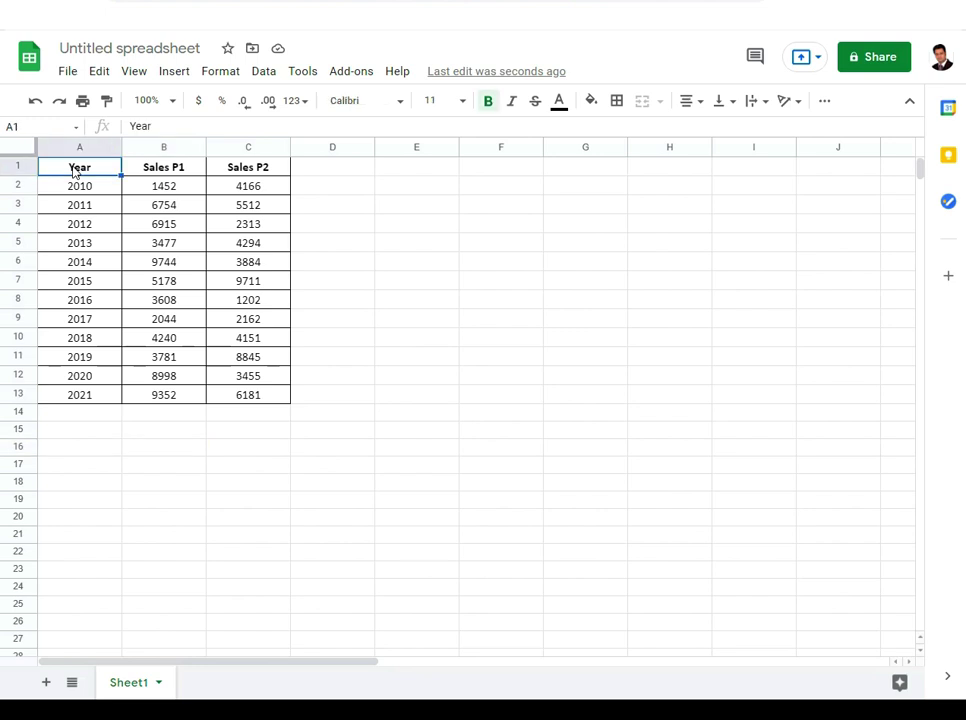
pyautogui.hotkey('ctrl', 'z')
# View the file import options with the files in My Drive, and close them without importing anything.
pyautogui.click(68, 72)
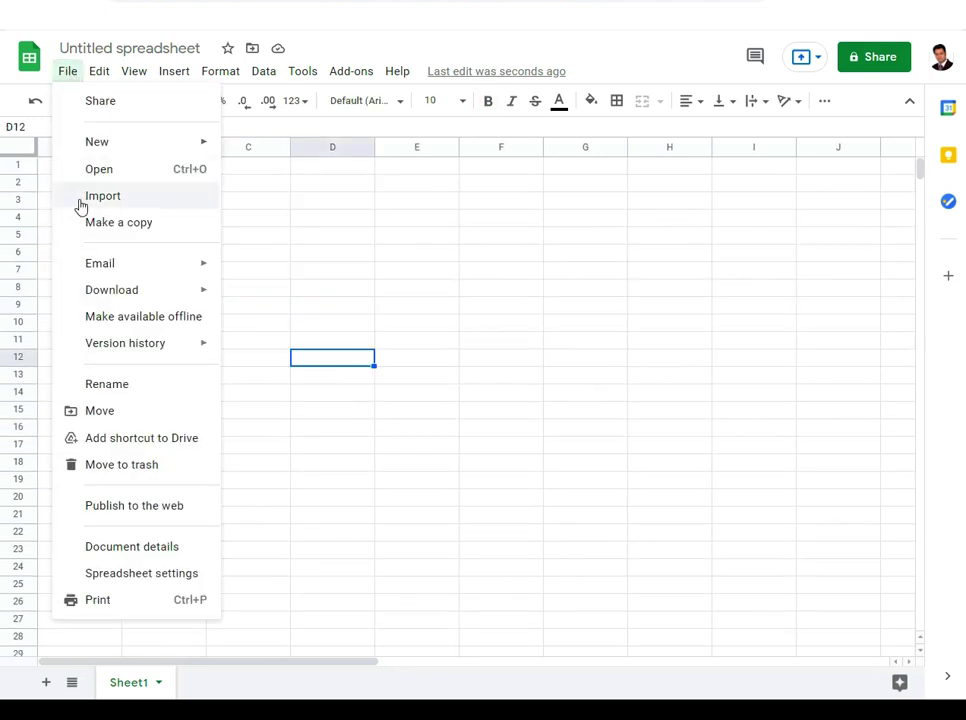
pyautogui.click(148, 205)
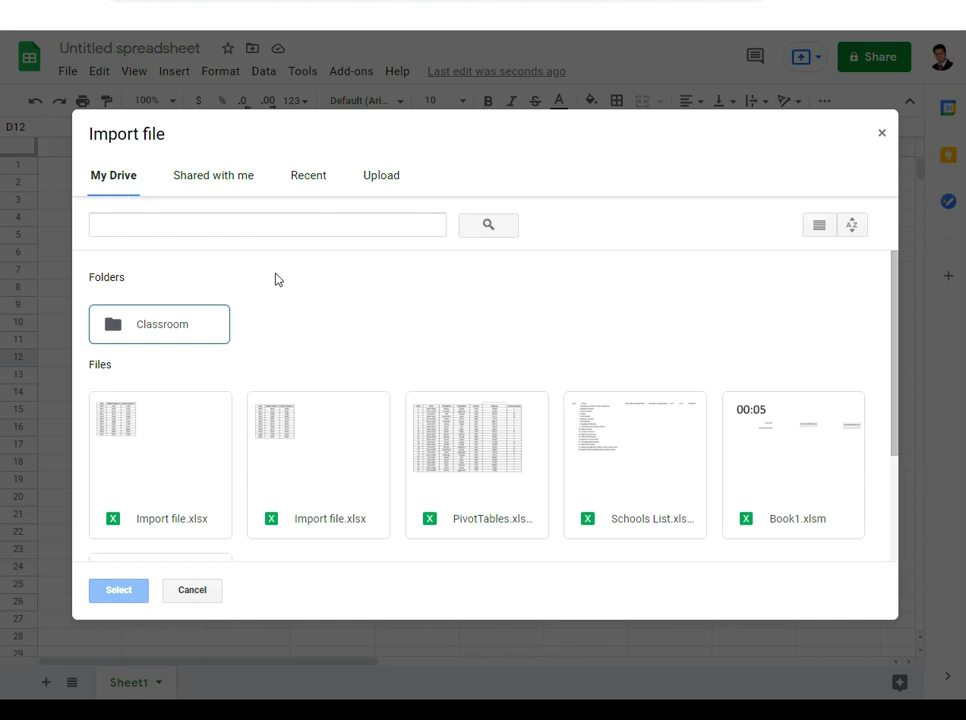
pyautogui.click(881, 133)
# Paste the copied Year, Sales P1 and Sales P2 table into the empty sheet starting at cell A1.
pyautogui.click(103, 173)
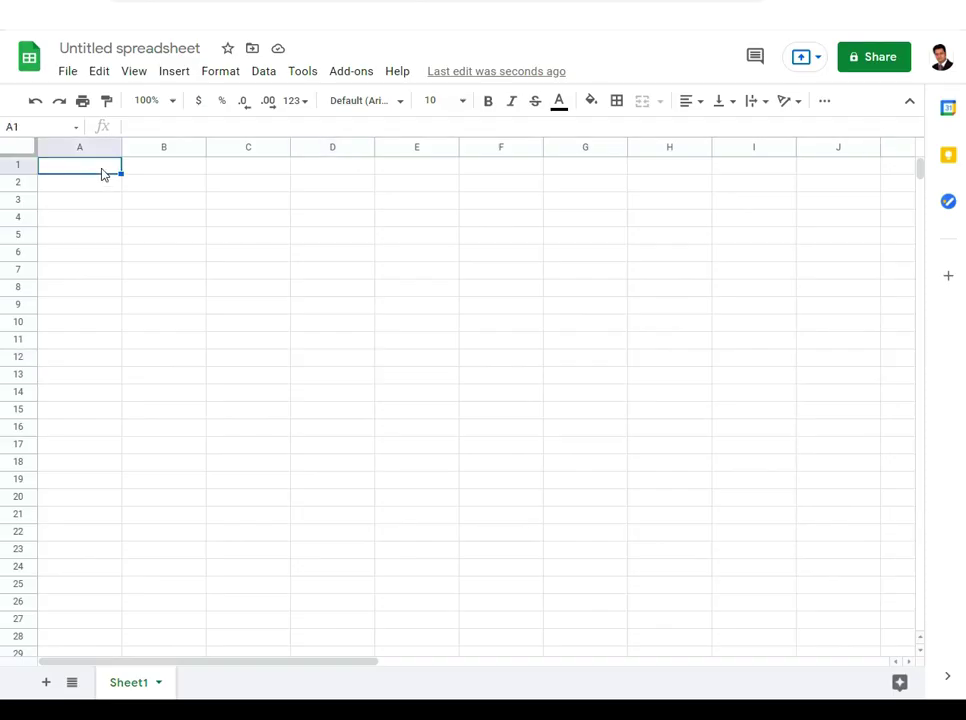
pyautogui.hotkey('ctrl', 'v')
pyautogui.click(189, 467)
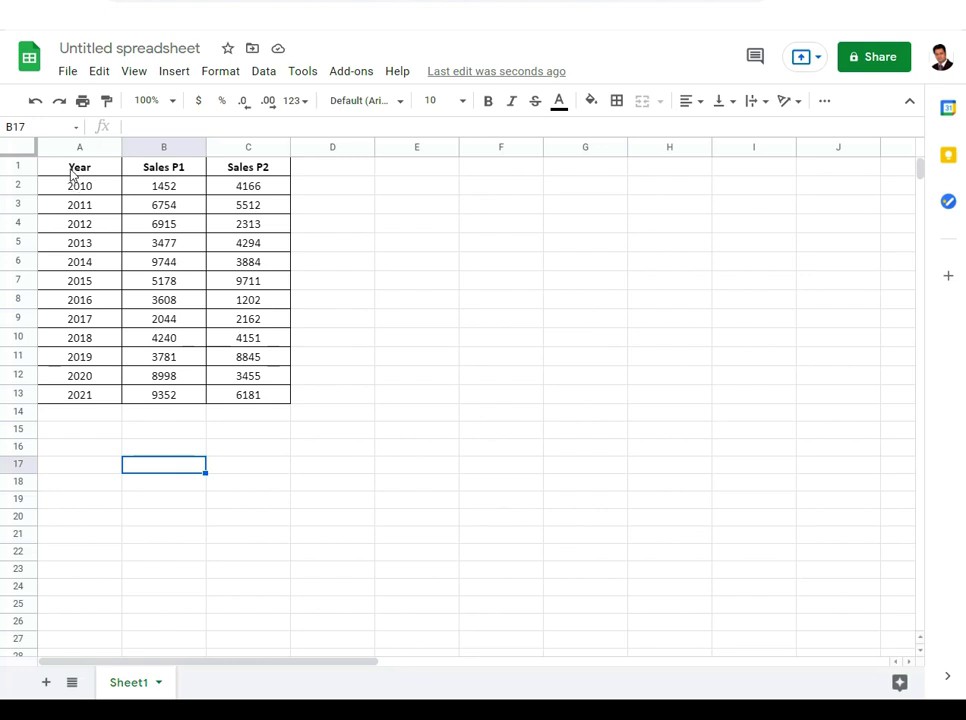
# Rename the spreadsheet as Test Import File.
pyautogui.click(129, 47)
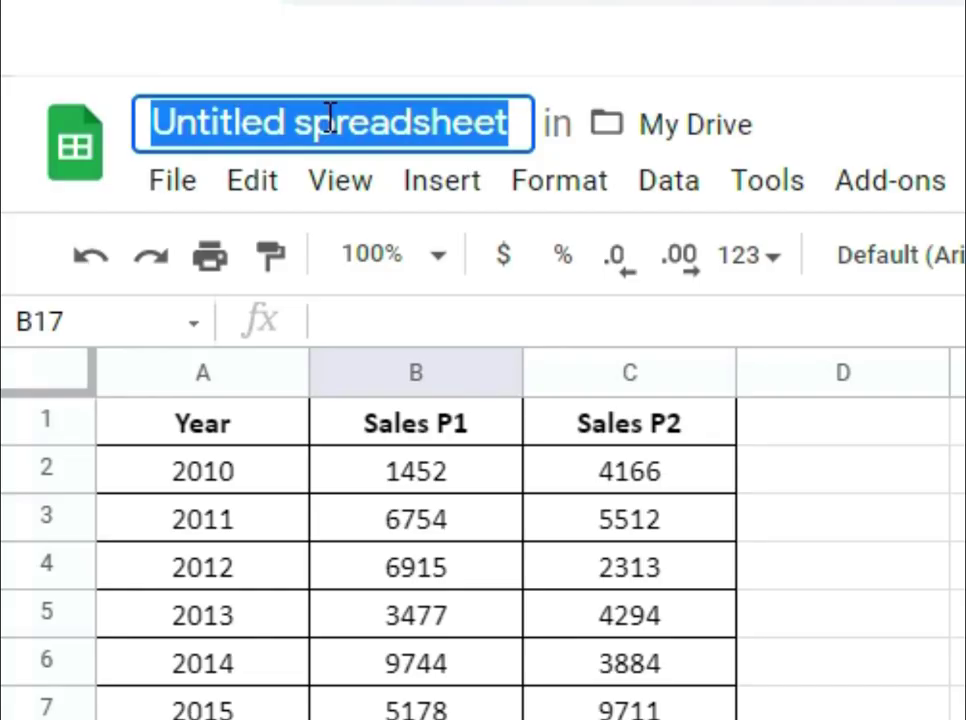
pyautogui.write('Test Import File')
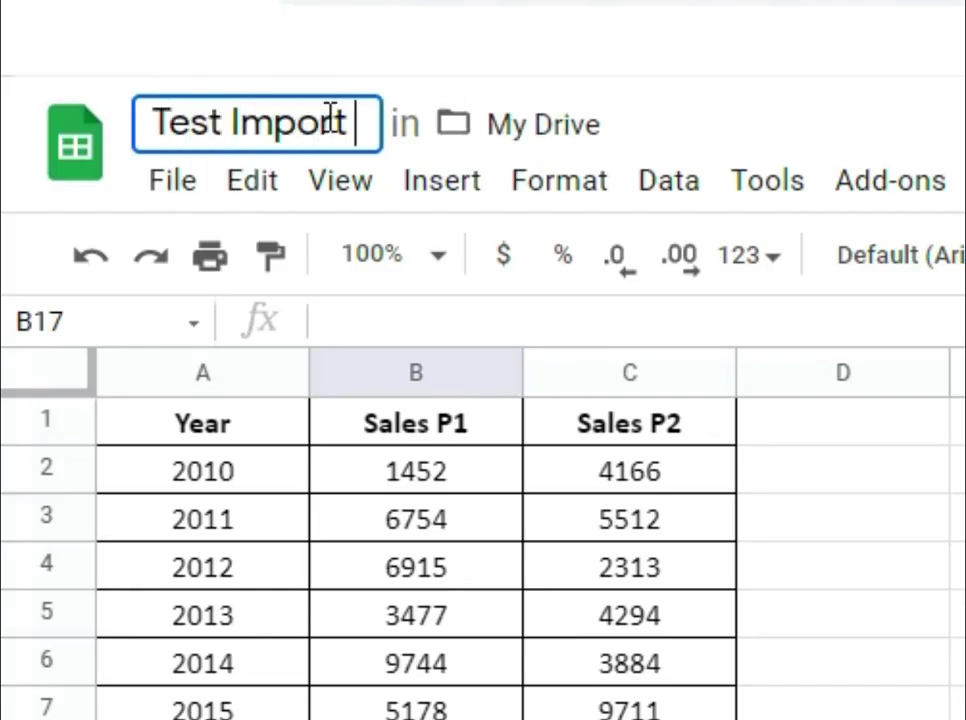
pyautogui.click(421, 332)
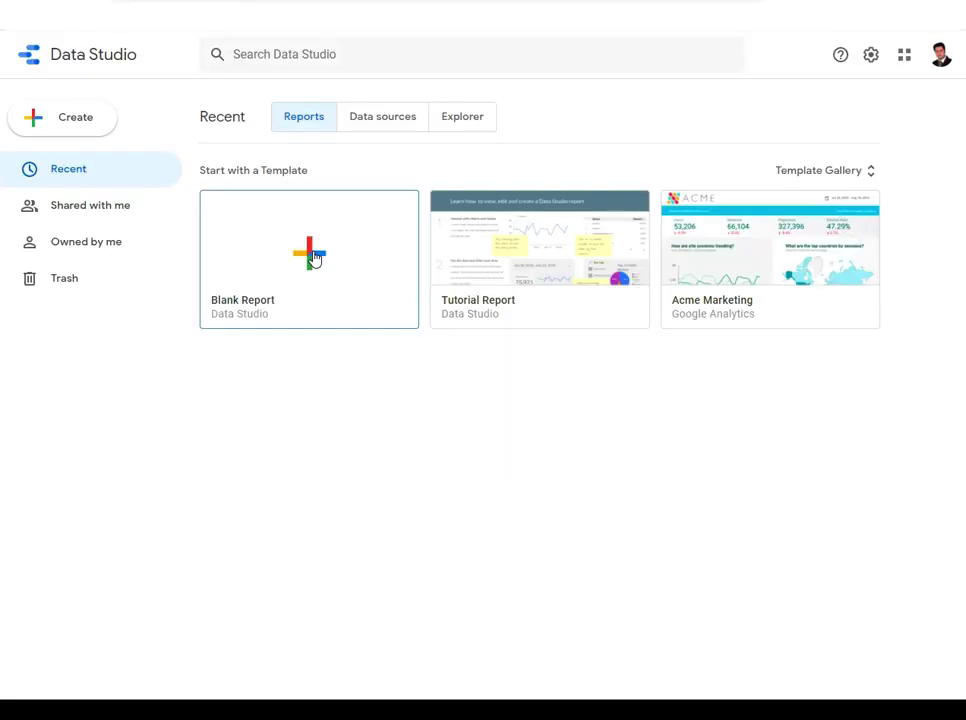
# Create a blank report in Data Studio and choose the Google Sheets connector for its data.
pyautogui.click(313, 258)
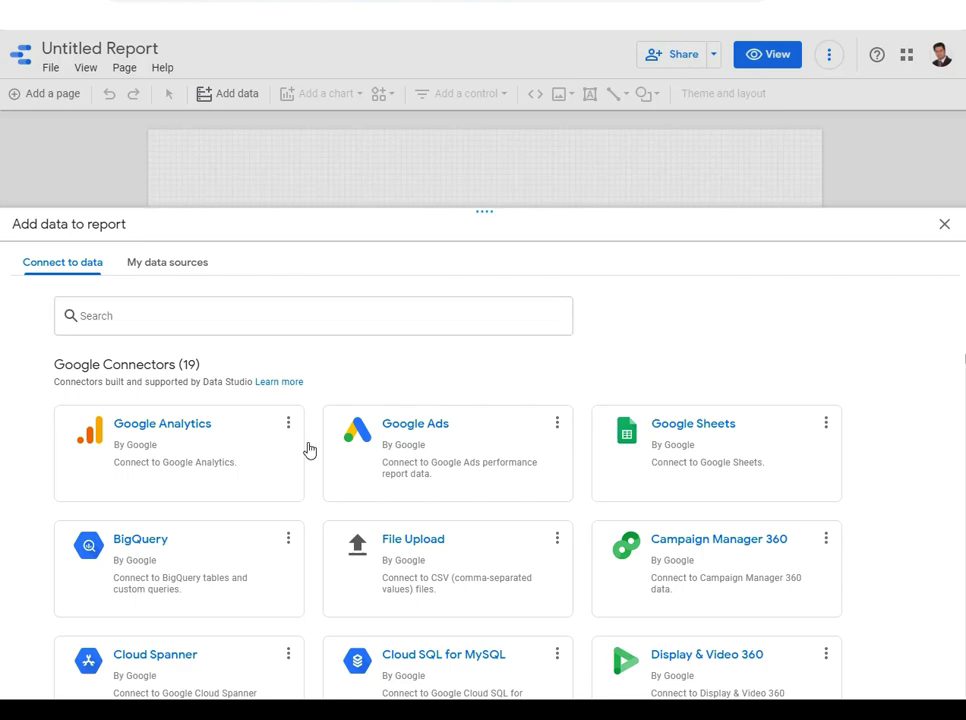
pyautogui.scroll(-8, 492, 524)
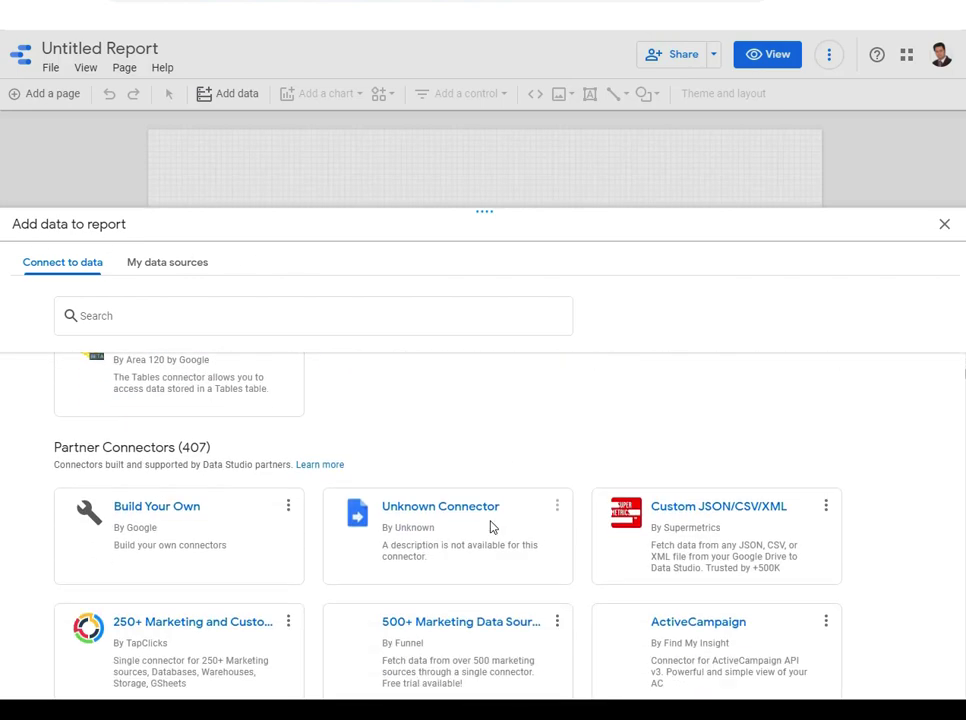
pyautogui.scroll(-15, 492, 526)
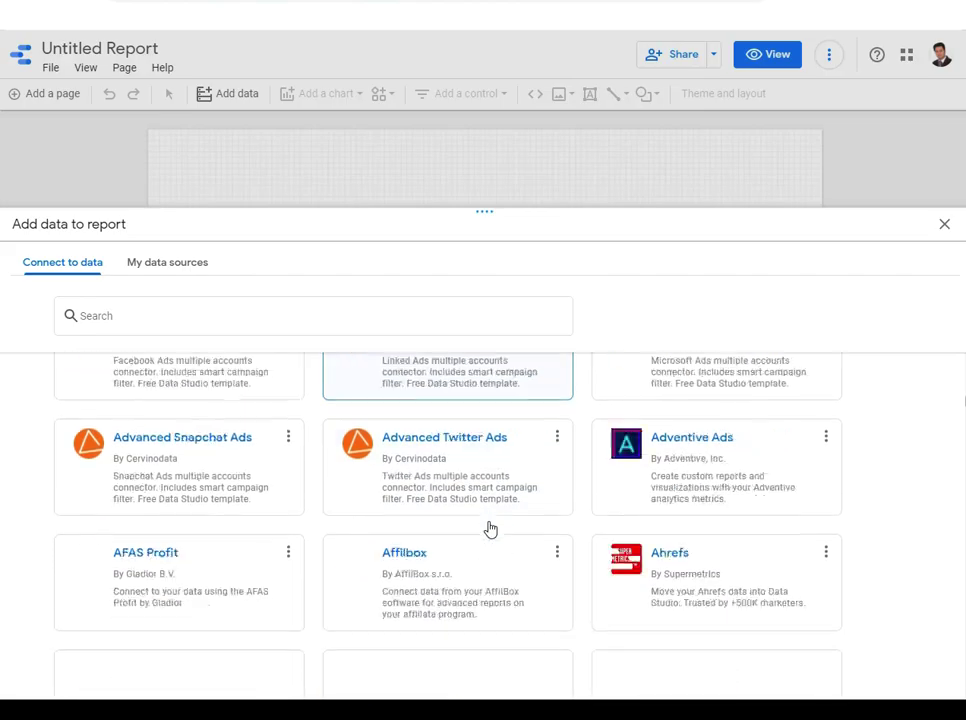
pyautogui.scroll(15, 490, 528)
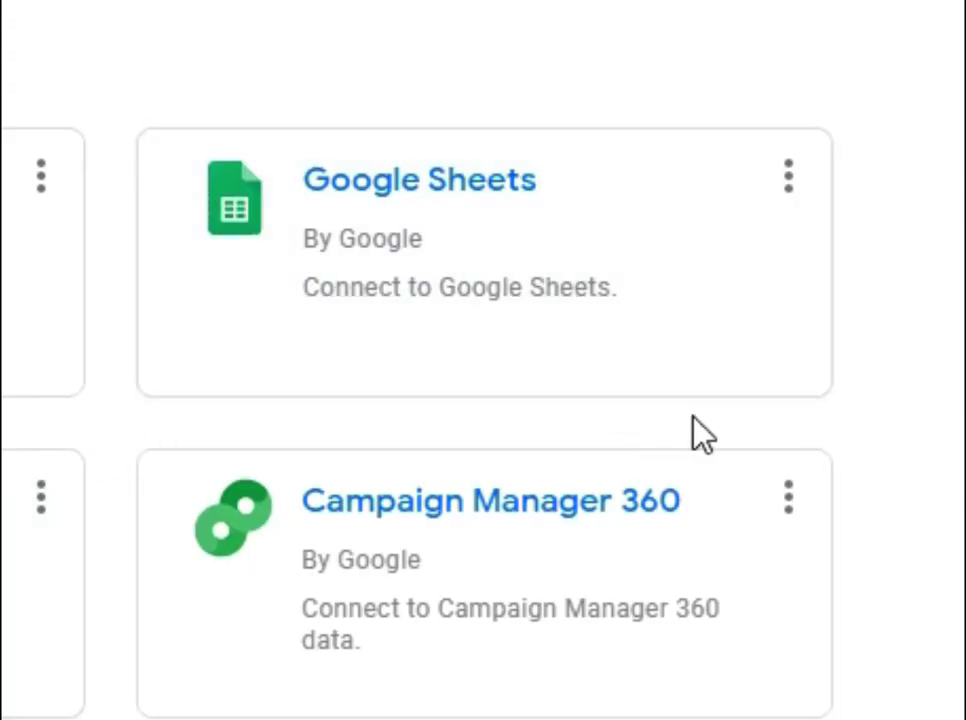
pyautogui.click(672, 248)
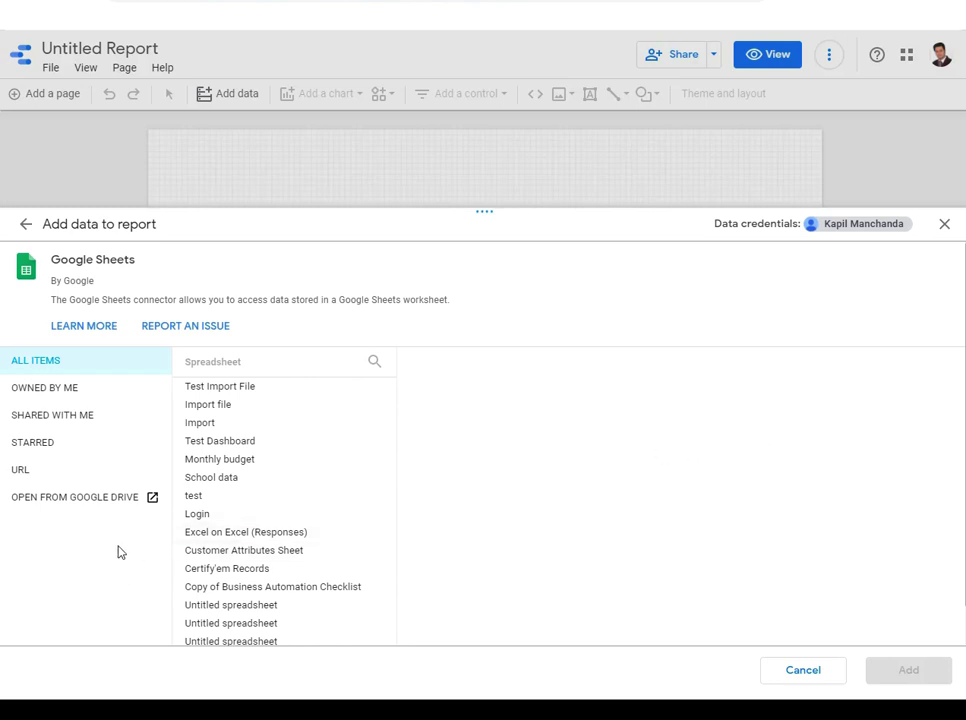
# Add Sheet1 of the owned spreadsheet Test Import File to the report, using the first row as headers.
pyautogui.click(99, 393)
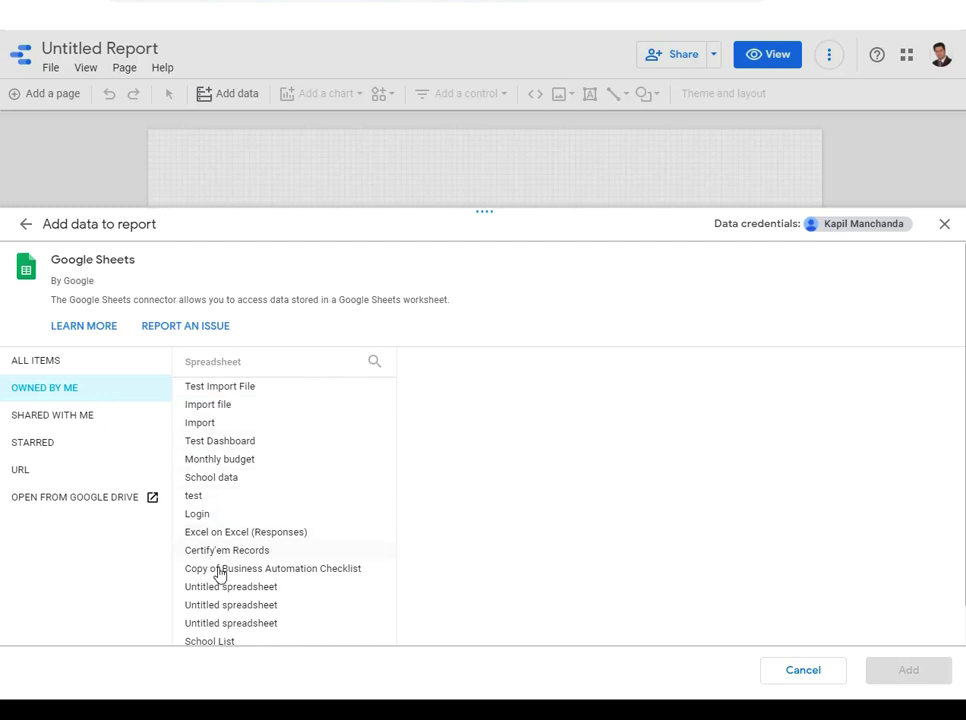
pyautogui.click(270, 391)
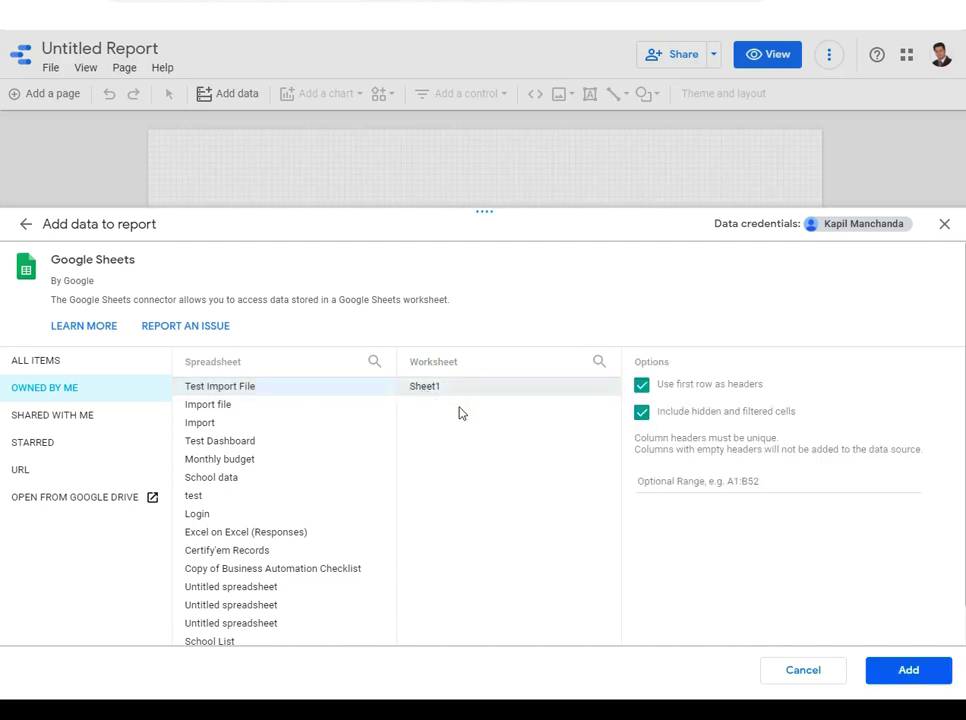
pyautogui.click(888, 672)
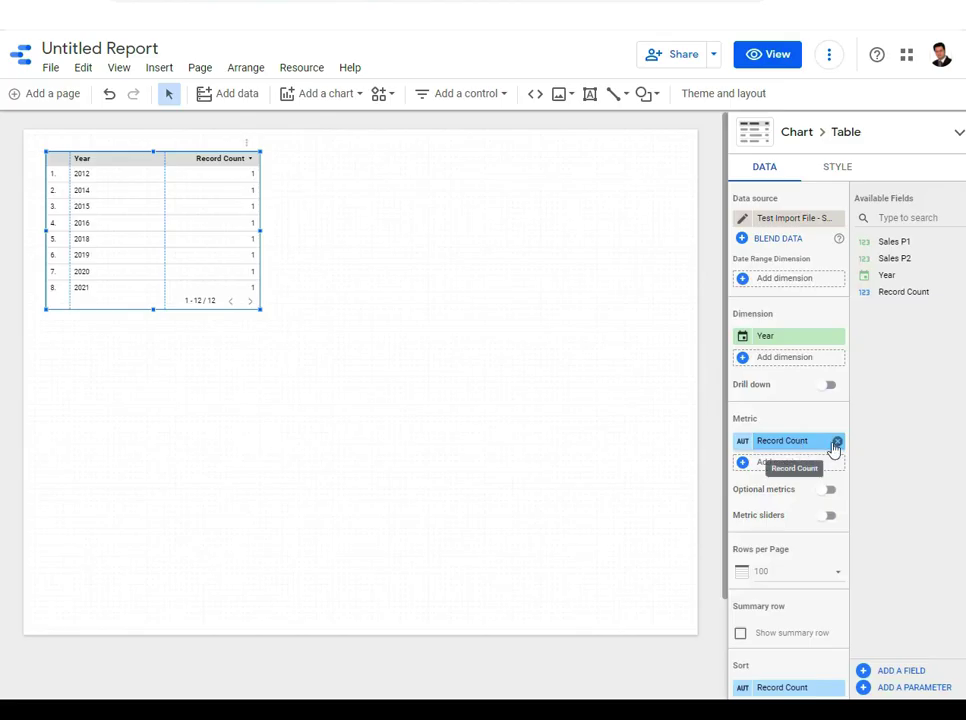
# Replace the table's Record Count metric with the metrics Sales P1 and Sales P2.
pyautogui.click(838, 442)
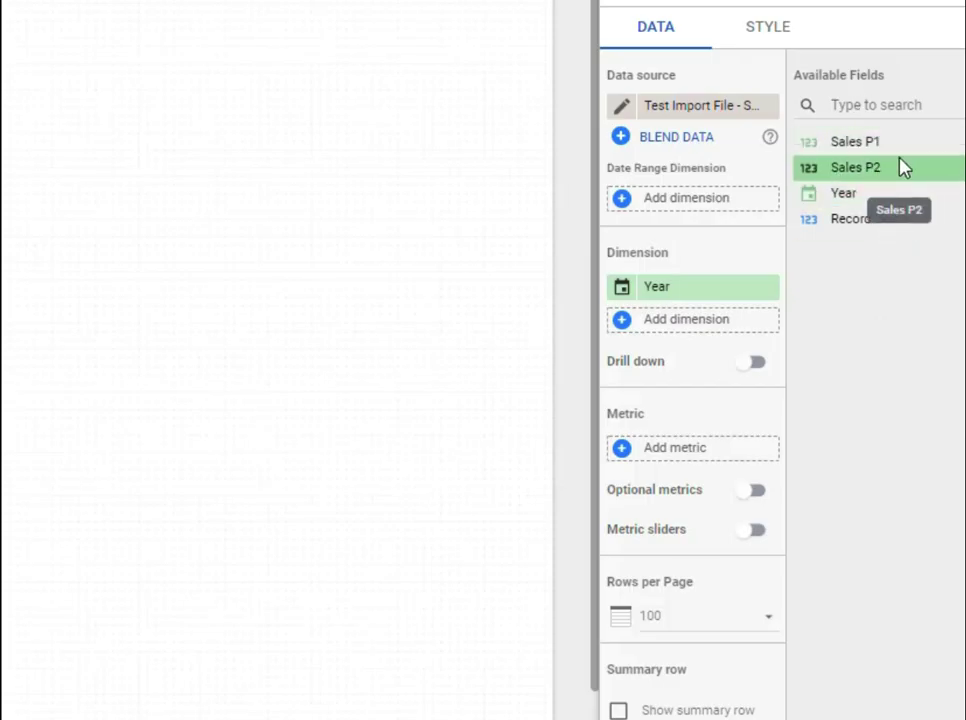
pyautogui.click(625, 452)
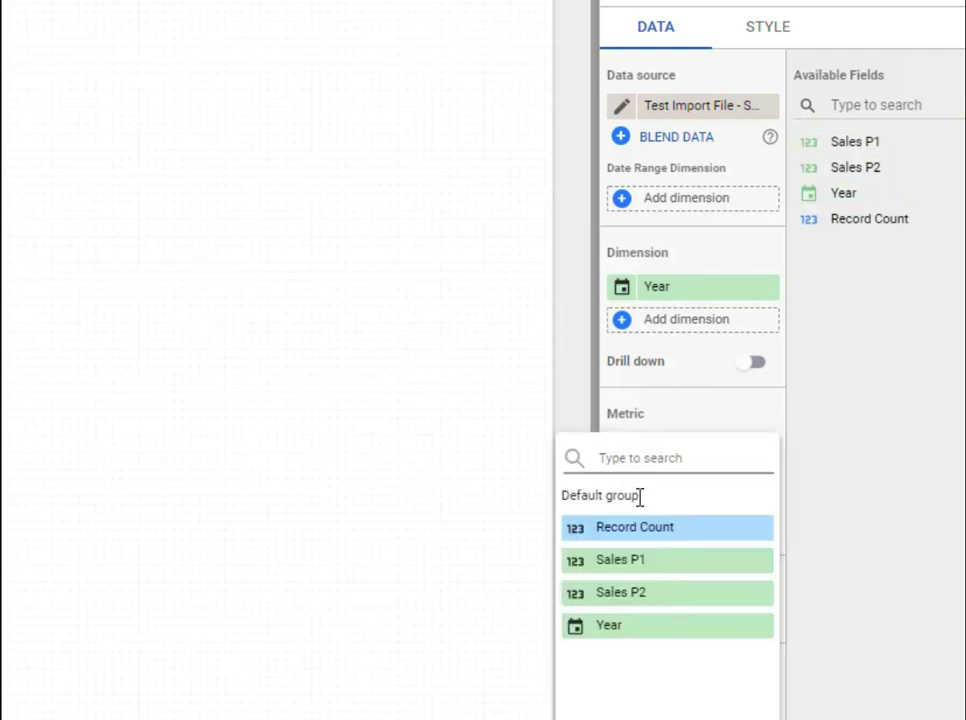
pyautogui.click(655, 567)
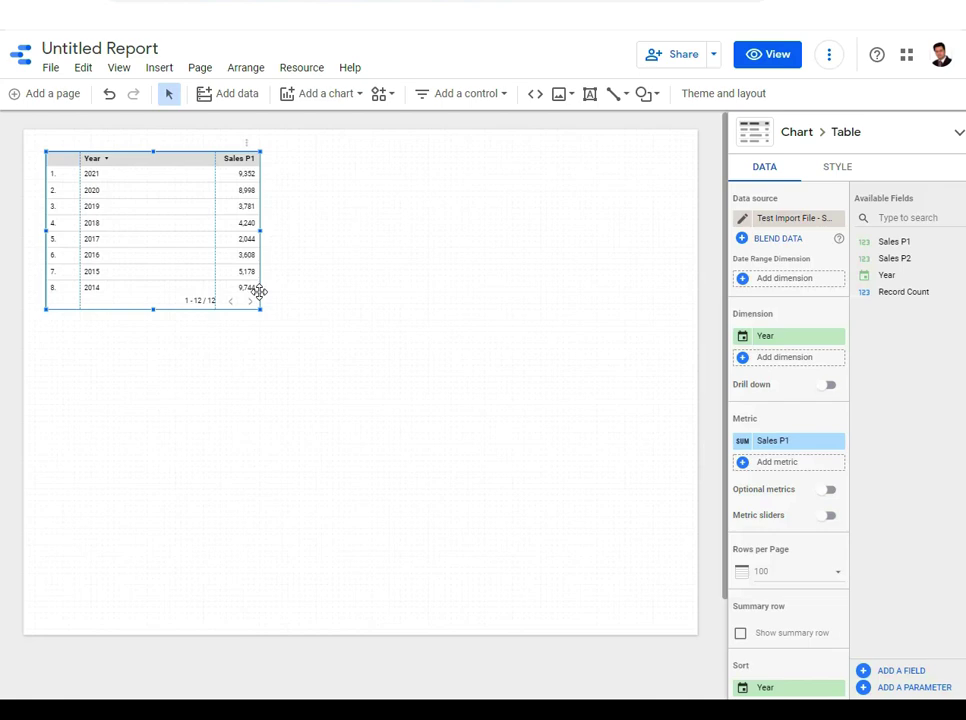
pyautogui.click(744, 463)
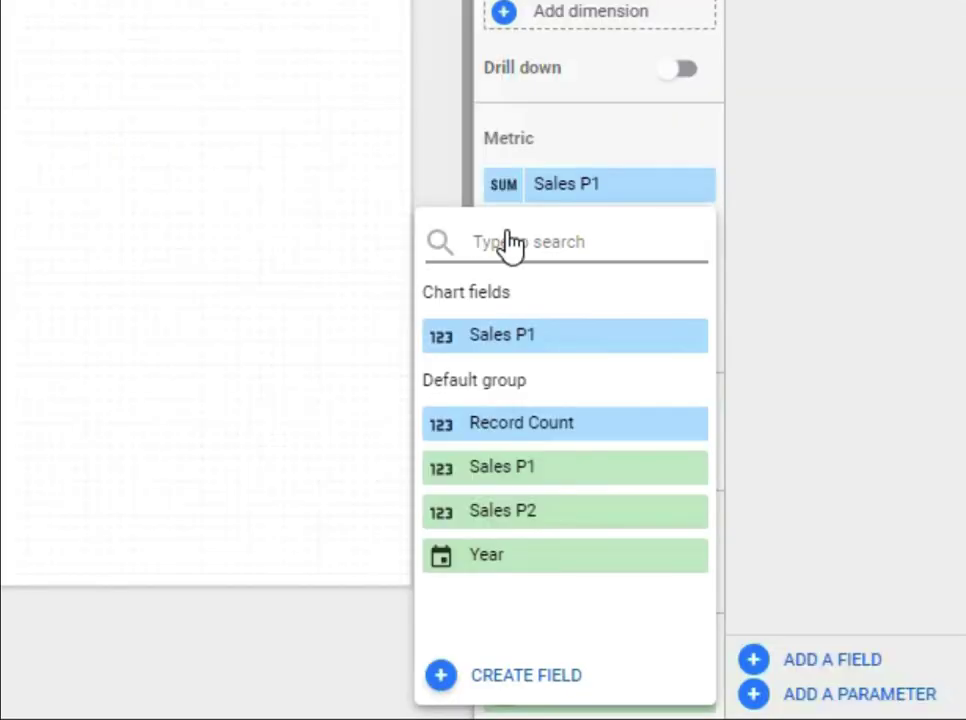
pyautogui.click(572, 515)
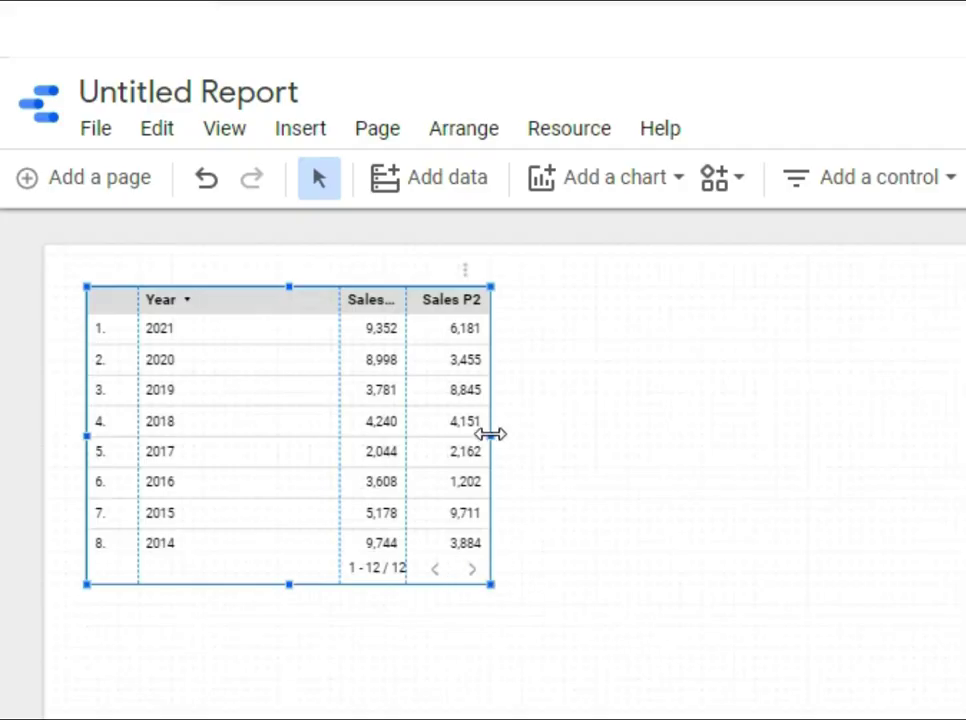
# Narrow the report table and adjust its Year, Sales P1 and Sales P2 column widths so the headers fit.
pyautogui.moveTo(490, 436); pyautogui.dragTo(444, 453)
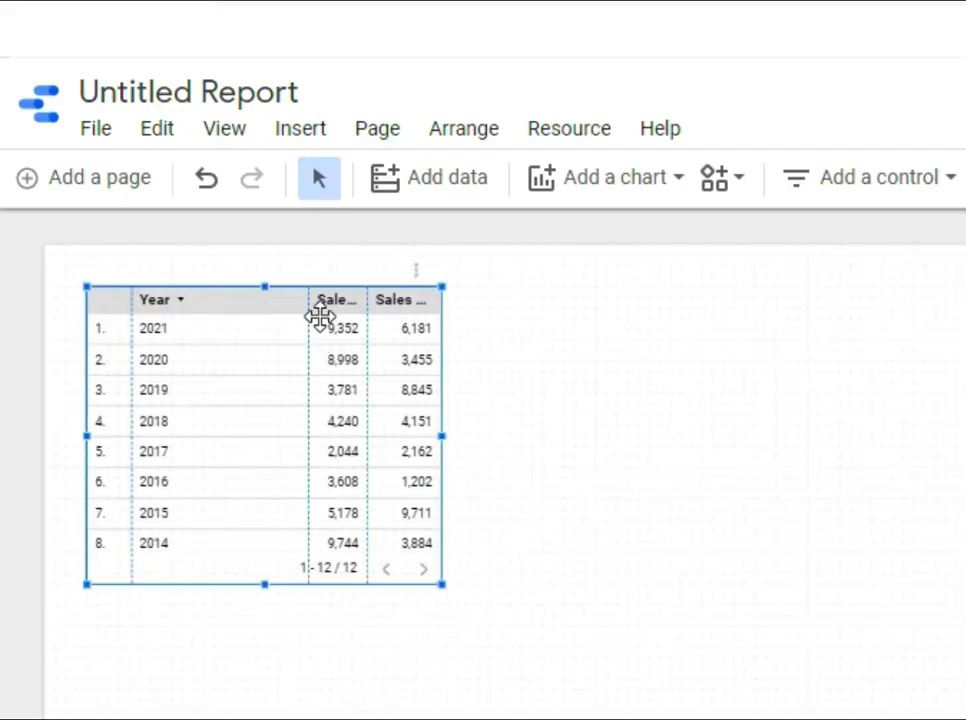
pyautogui.moveTo(319, 315); pyautogui.dragTo(210, 309)
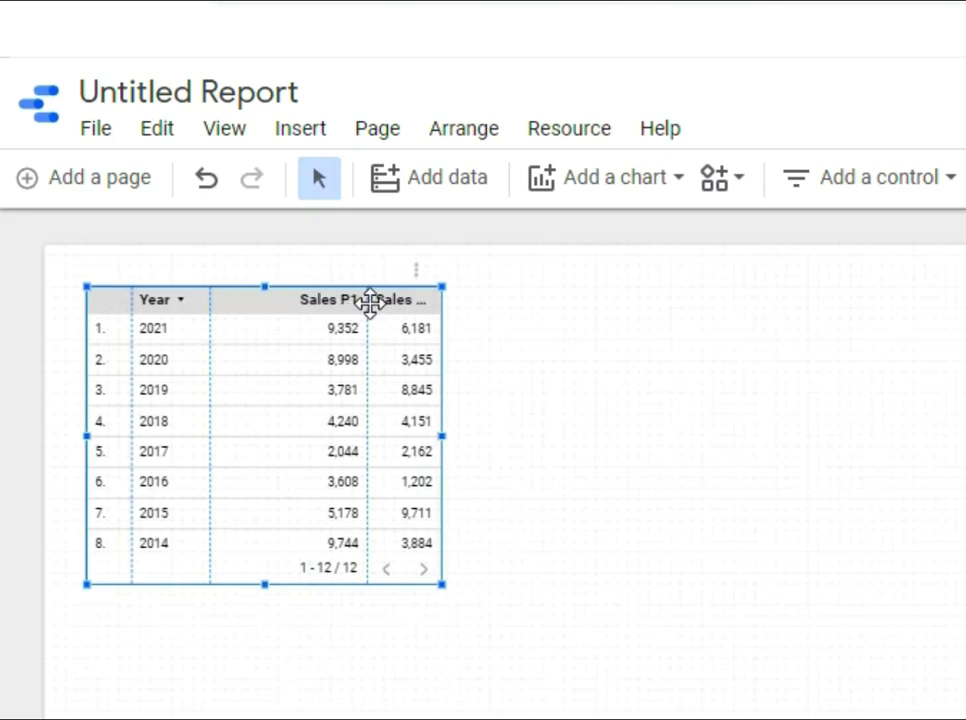
pyautogui.moveTo(366, 303); pyautogui.dragTo(281, 319)
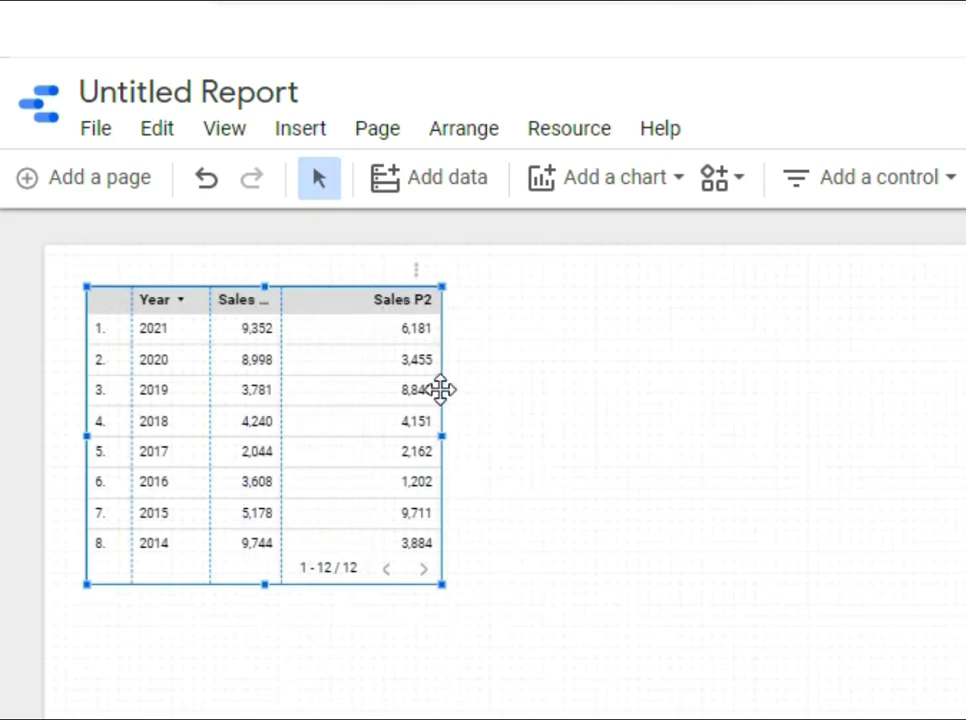
pyautogui.moveTo(281, 313); pyautogui.dragTo(334, 313)
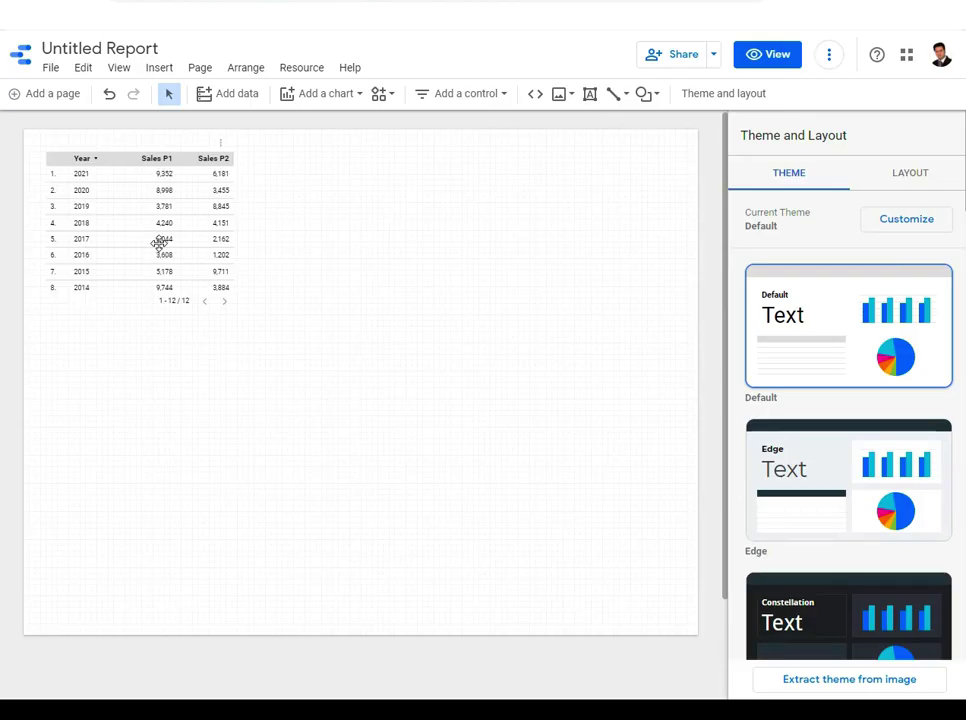
# Extend the table's height downward to fit all yearly rows from 2021 to 2010.
pyautogui.click(159, 243)
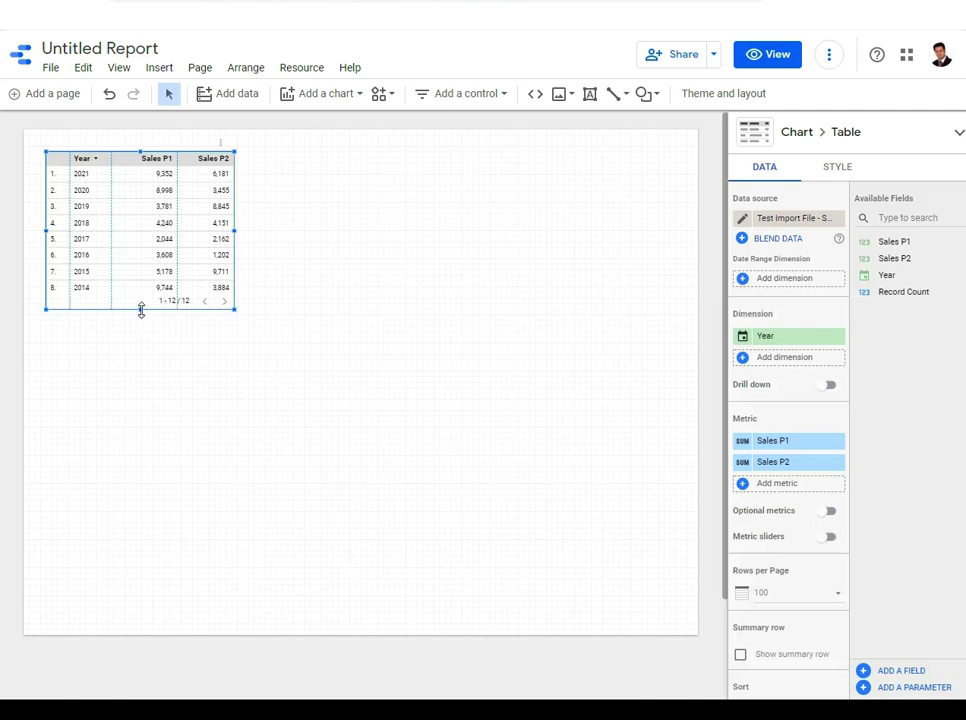
pyautogui.moveTo(141, 310); pyautogui.dragTo(136, 390)
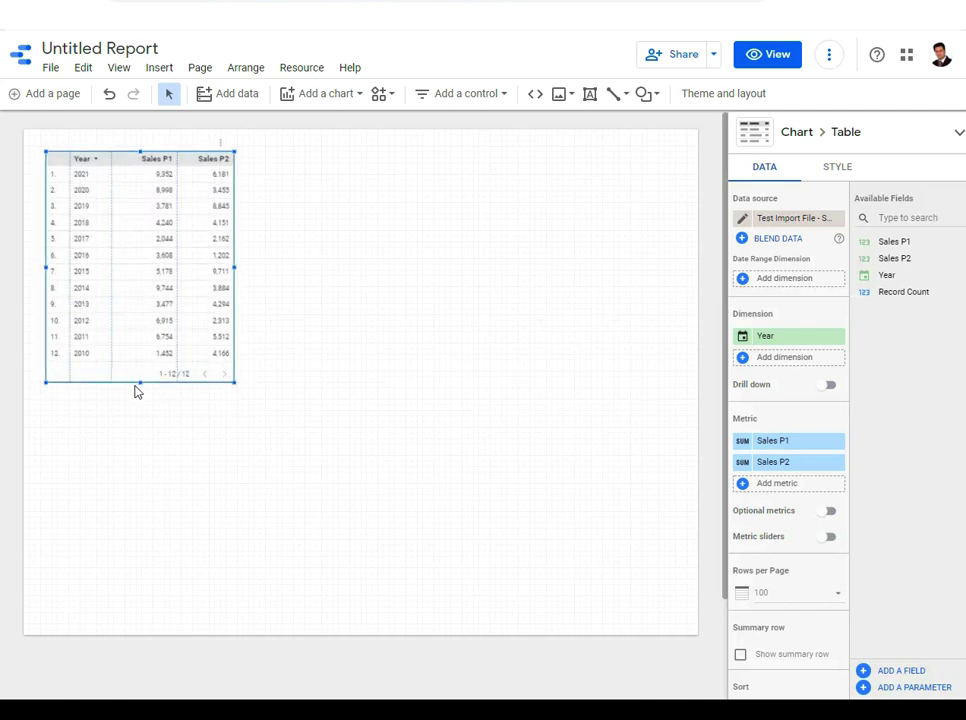
pyautogui.click(280, 394)
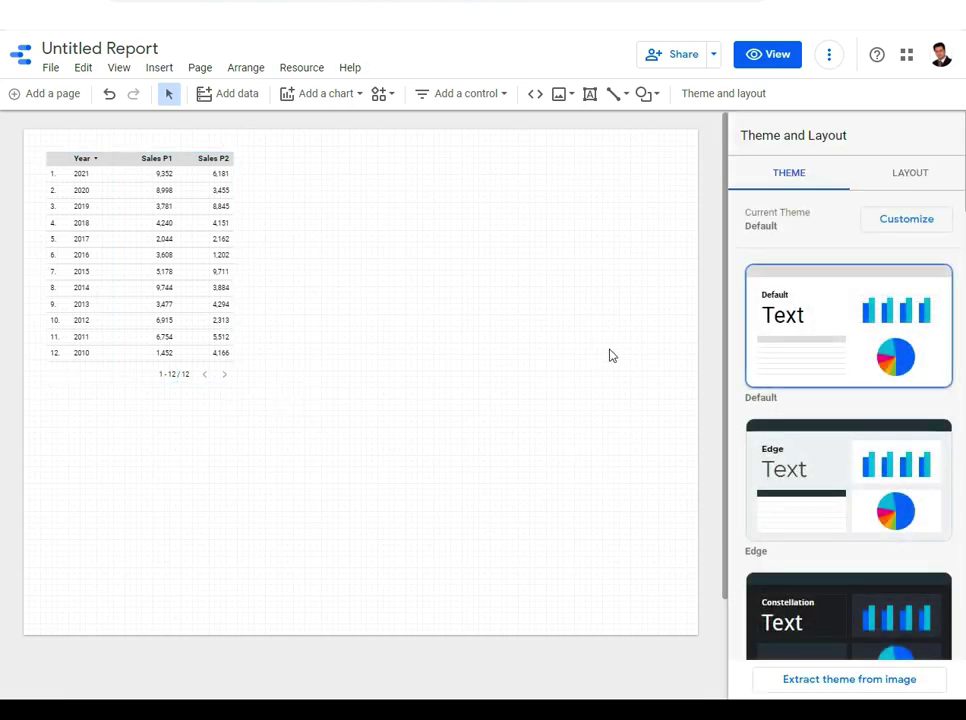
# Apply the Lagoon theme to the report.
pyautogui.scroll(-3, 893, 360)
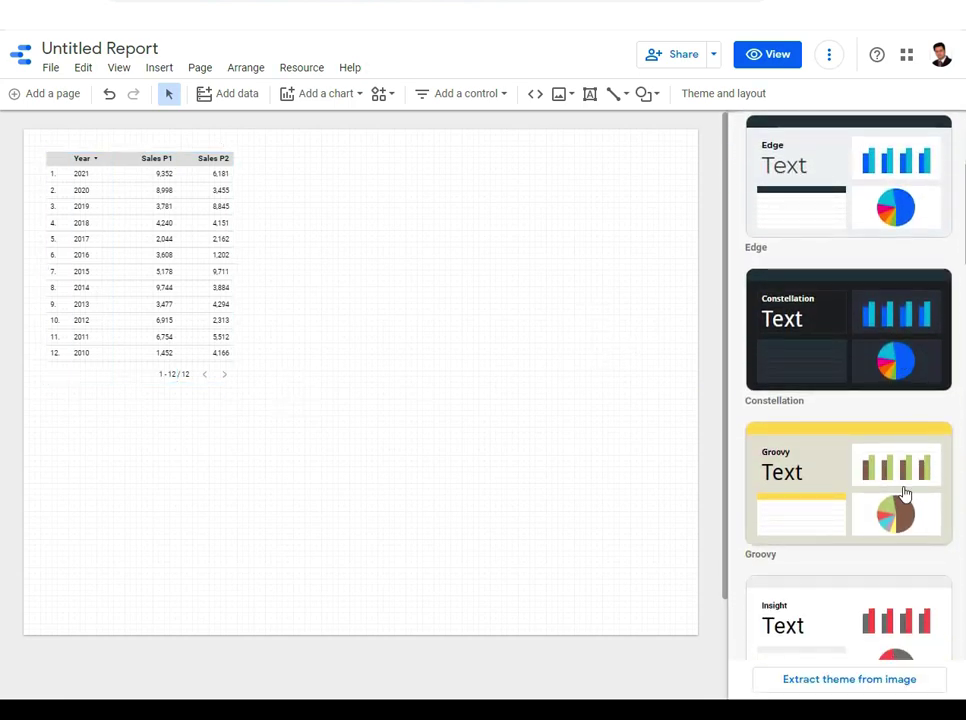
pyautogui.scroll(-2, 903, 493)
pyautogui.scroll(1, 901, 479)
pyautogui.scroll(-2, 929, 360)
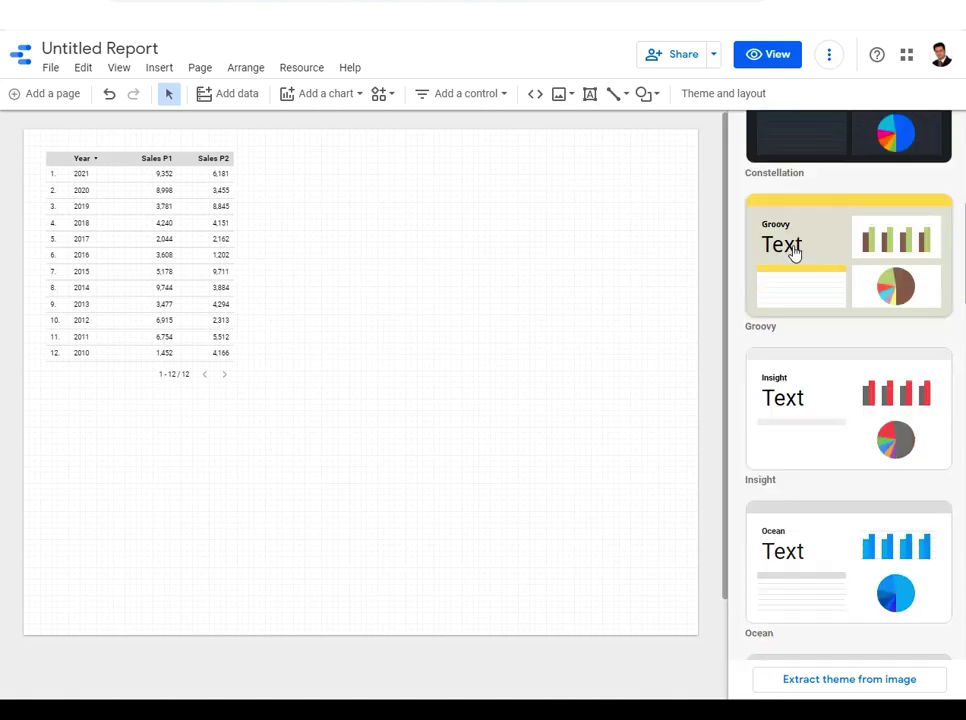
pyautogui.scroll(-5, 836, 250)
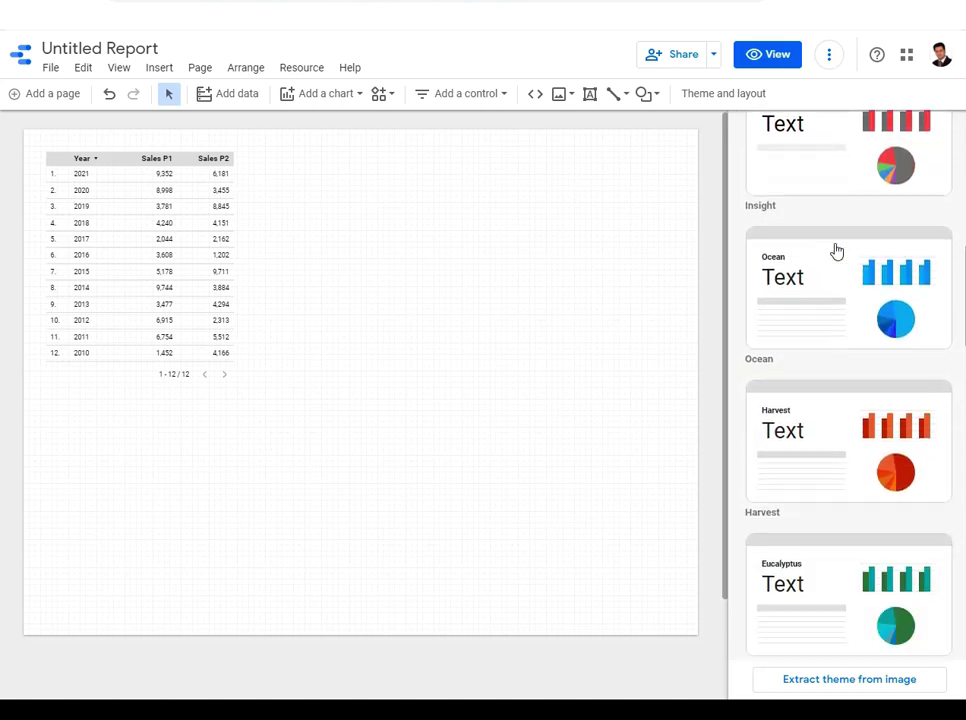
pyautogui.scroll(-3, 806, 360)
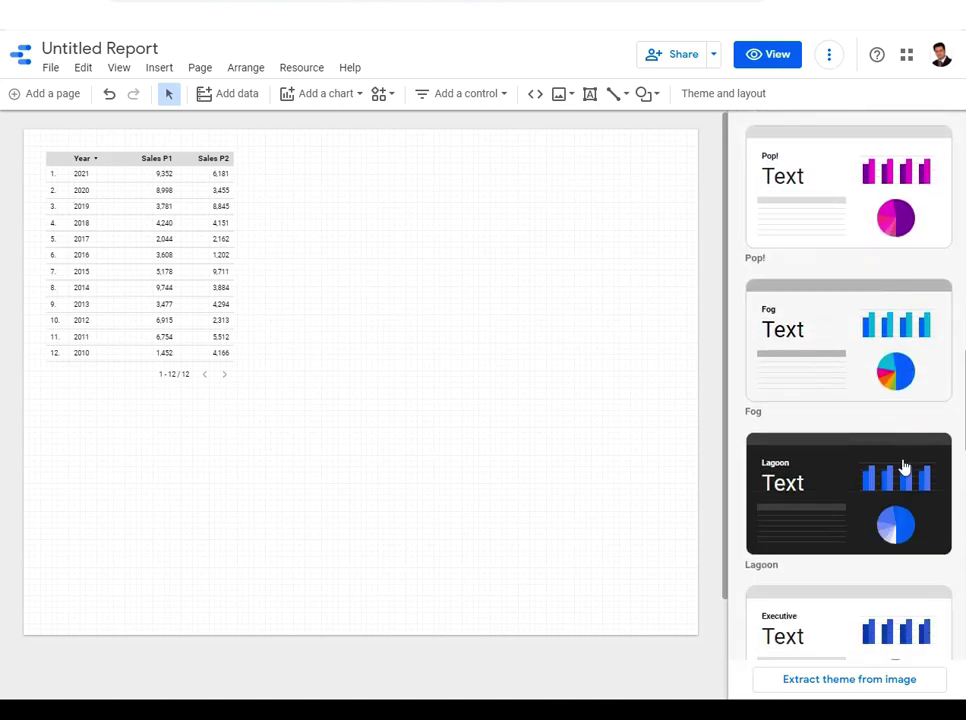
pyautogui.click(836, 472)
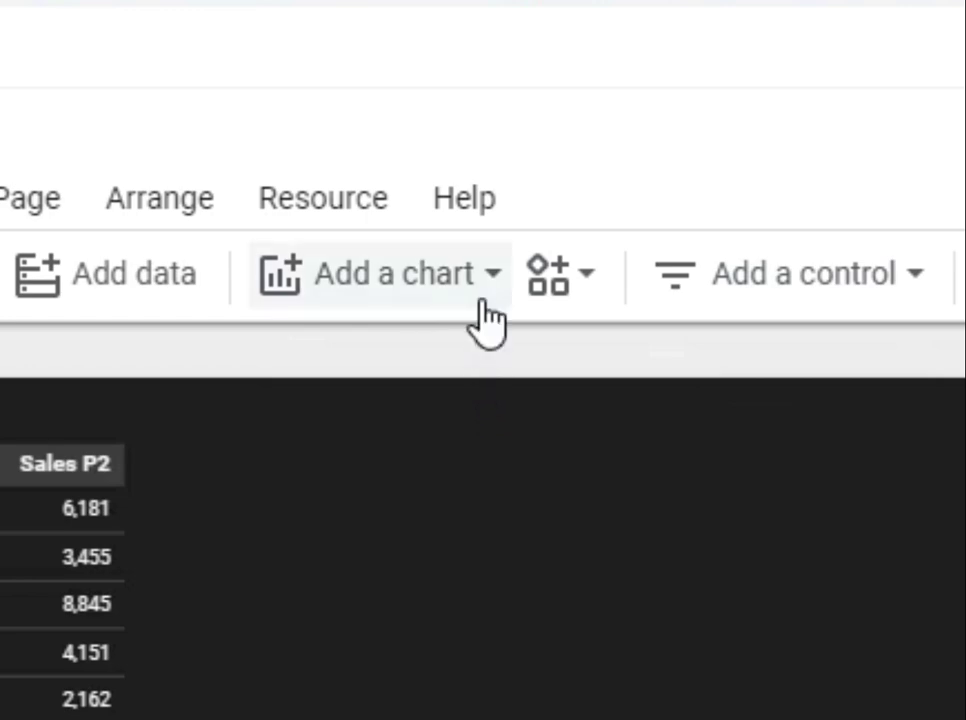
# Add a column chart beside the sales table, roughly matching the table's height.
pyautogui.click(487, 296)
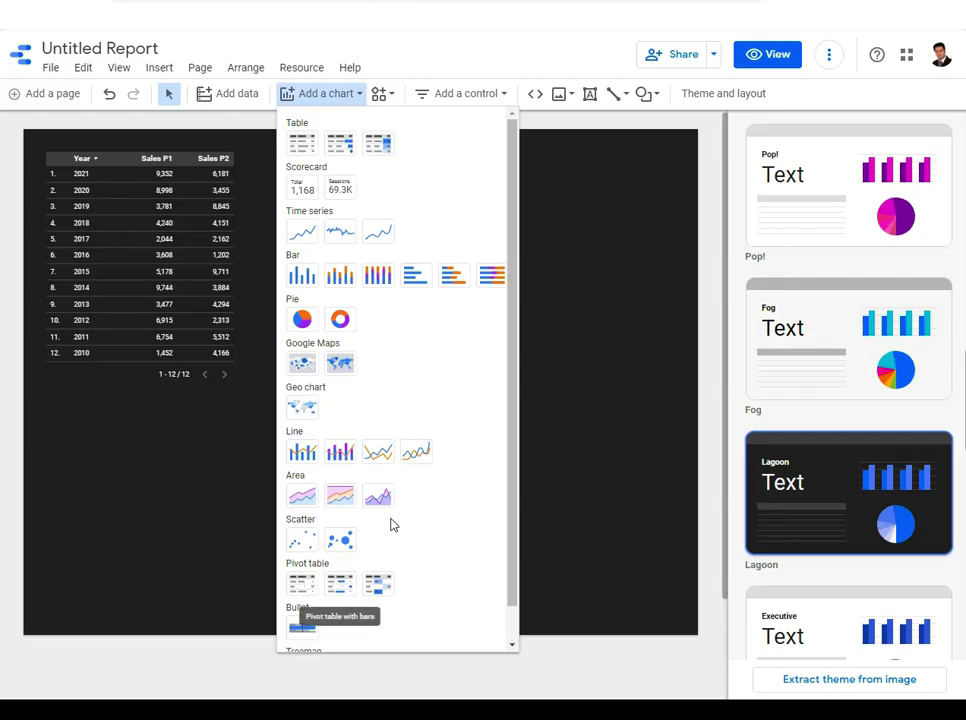
pyautogui.scroll(-1, 408, 498)
pyautogui.scroll(1, 468, 494)
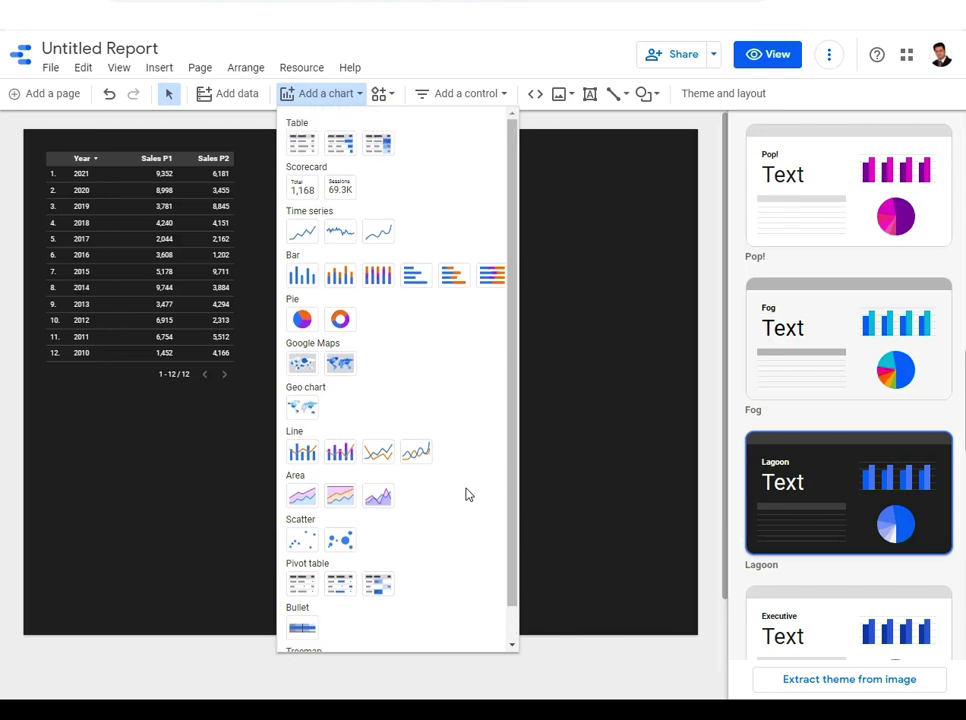
pyautogui.click(306, 277)
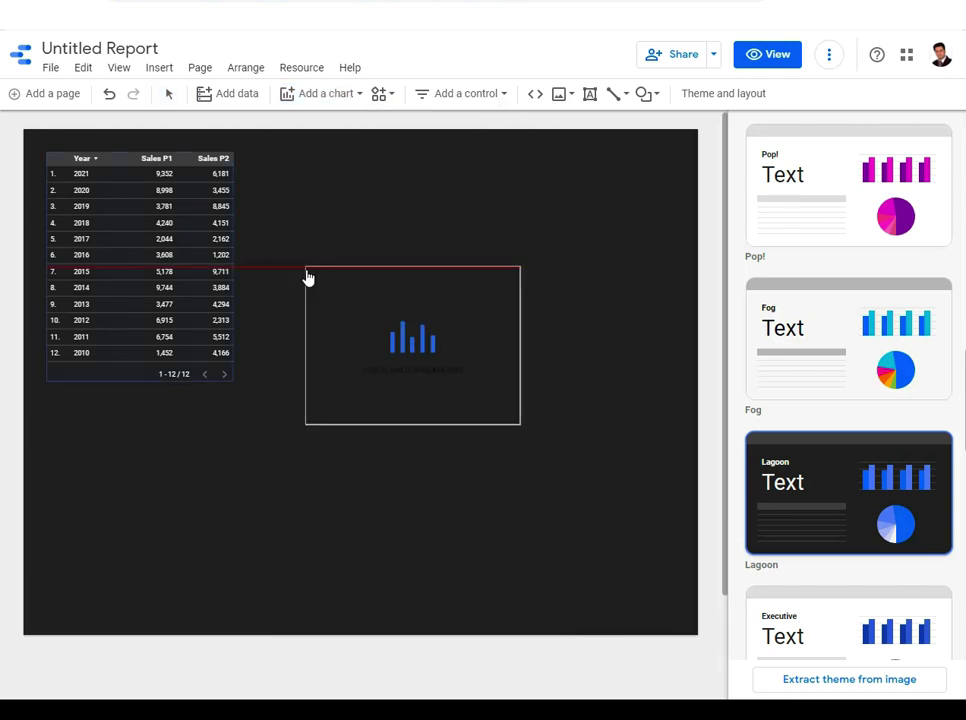
pyautogui.moveTo(280, 152); pyautogui.dragTo(606, 383)
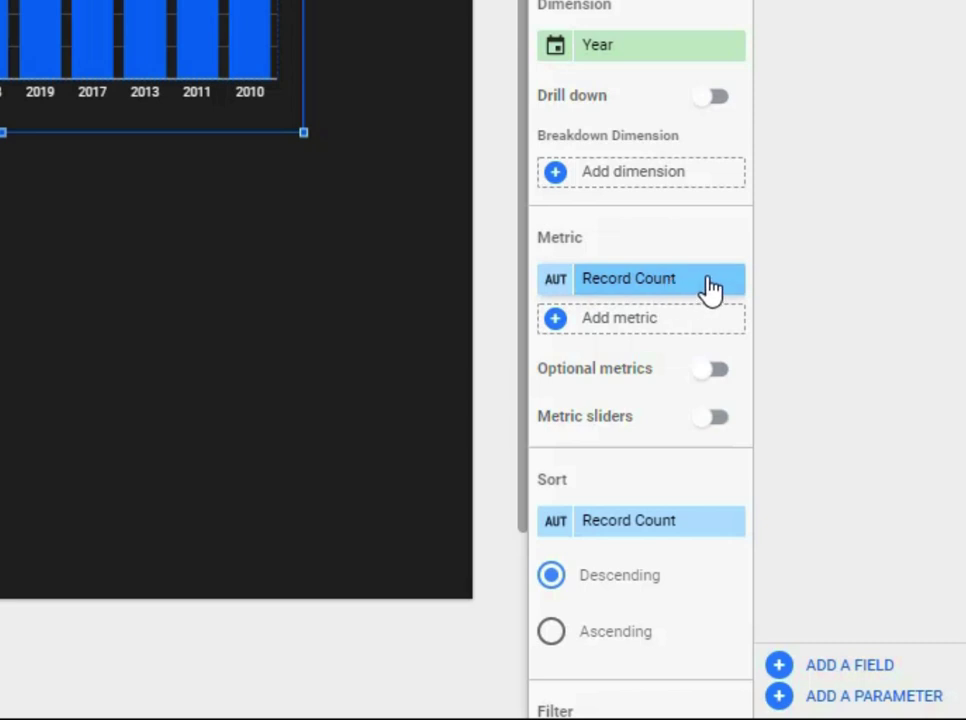
# Replace the column chart's Record Count metric with Sales P1 and Sales P2.
pyautogui.click(556, 320)
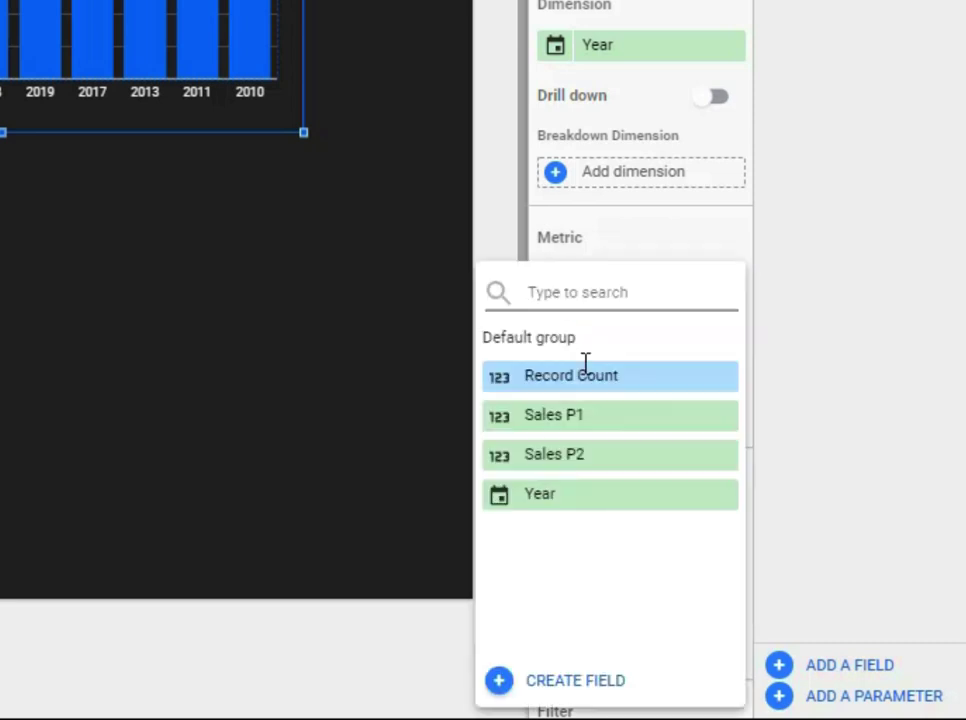
pyautogui.click(606, 421)
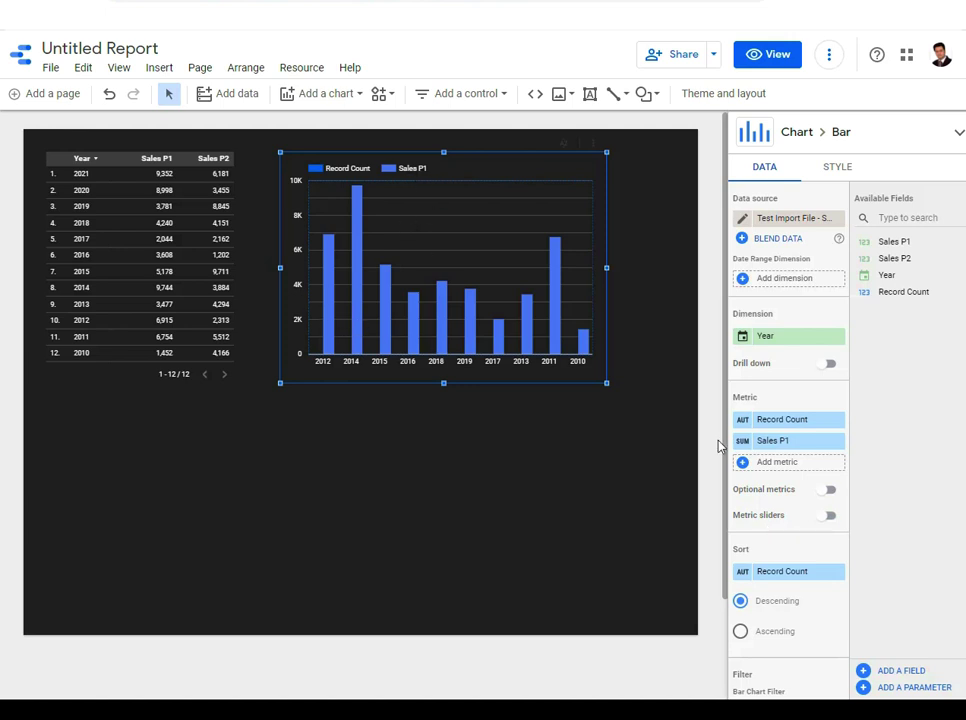
pyautogui.click(839, 420)
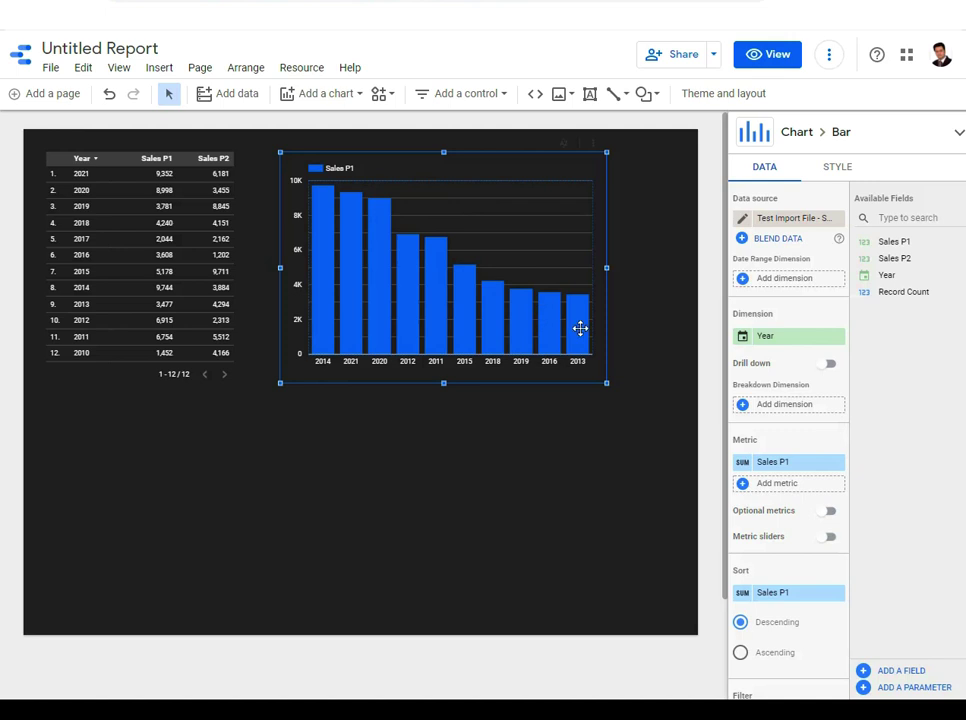
pyautogui.click(747, 486)
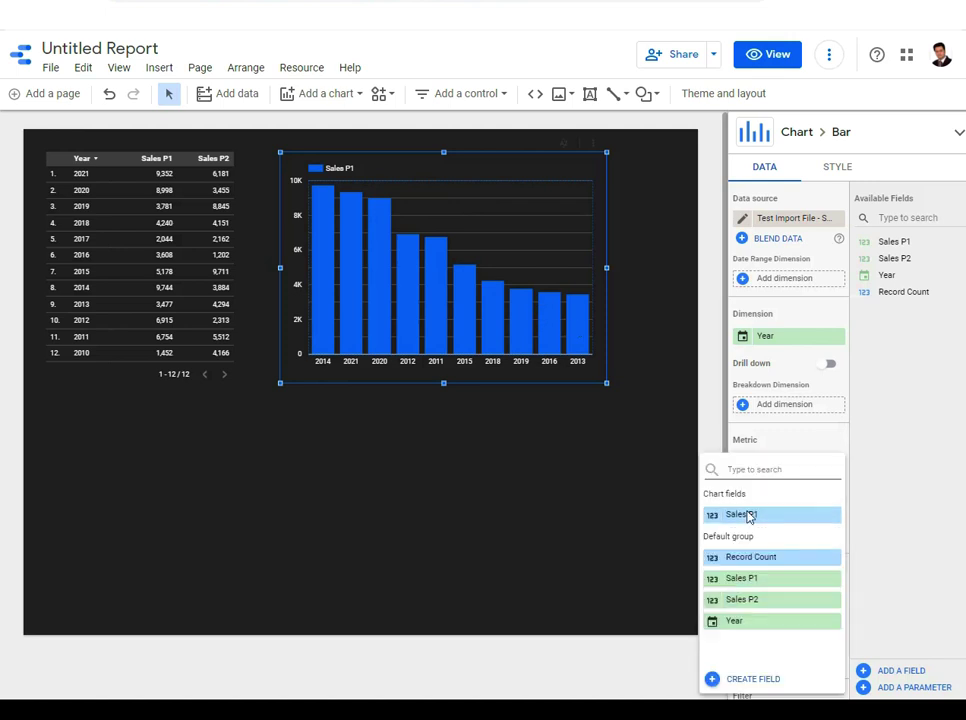
pyautogui.click(772, 601)
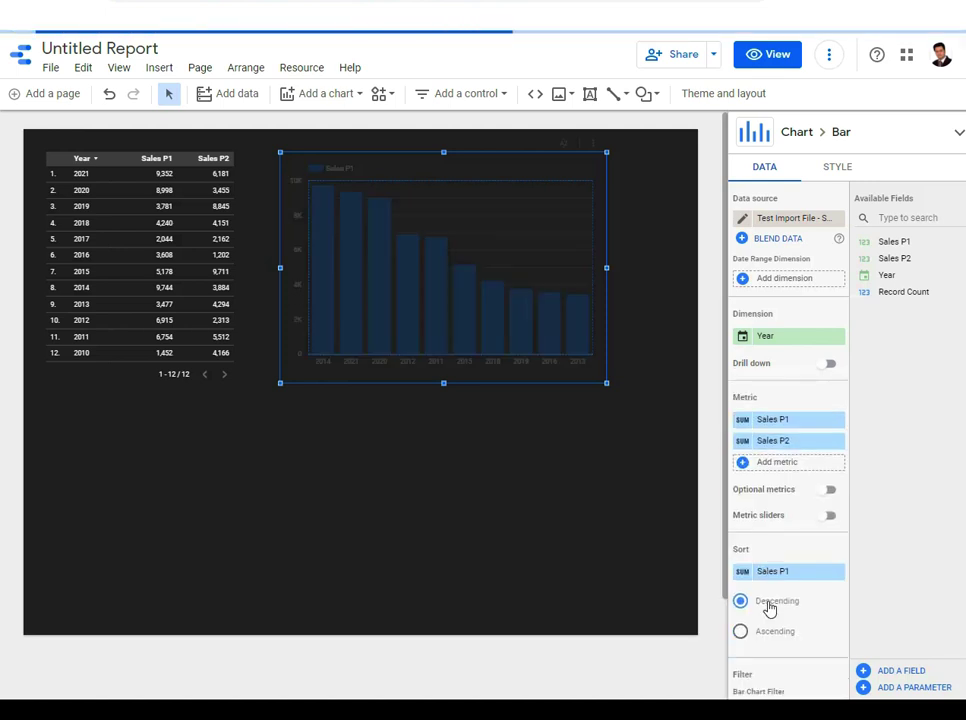
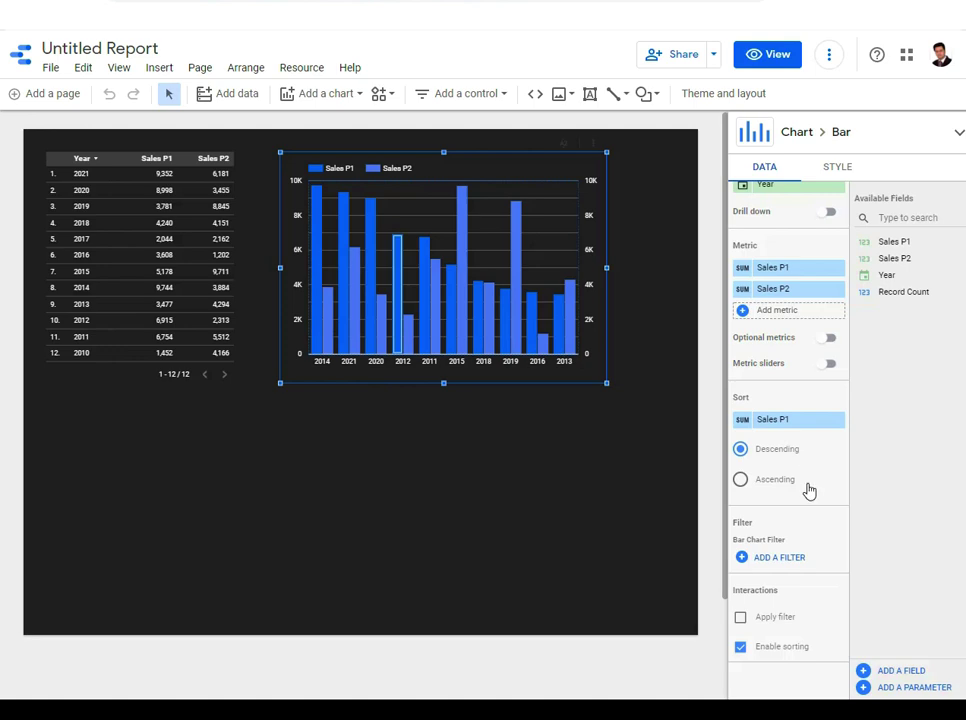
# Sort the column chart by Year and set its number of bars to 12.
pyautogui.click(832, 424)
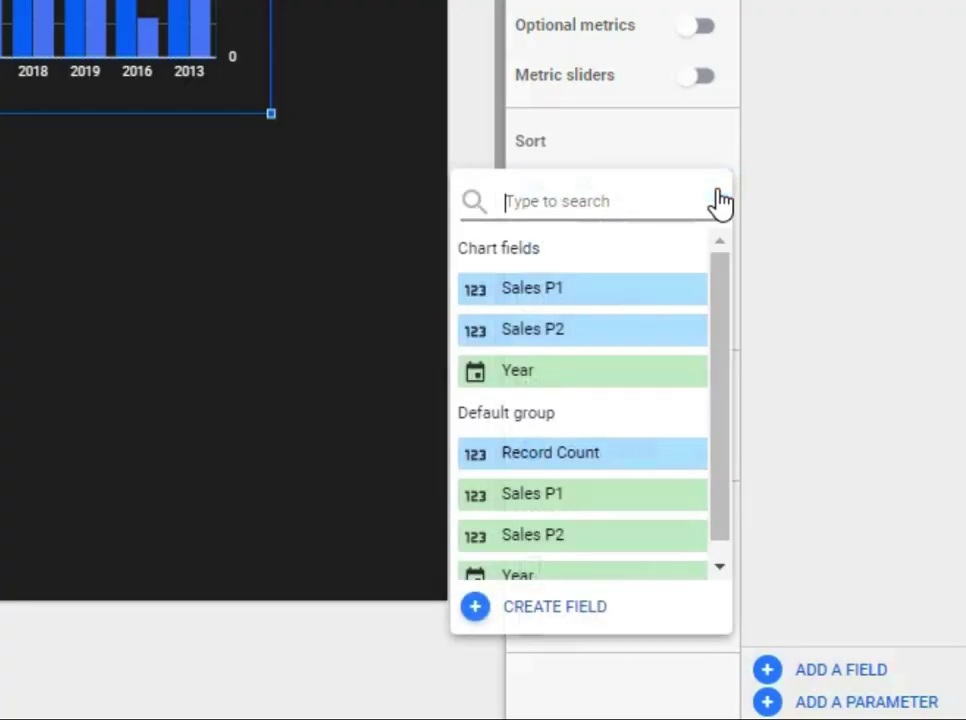
pyautogui.click(520, 372)
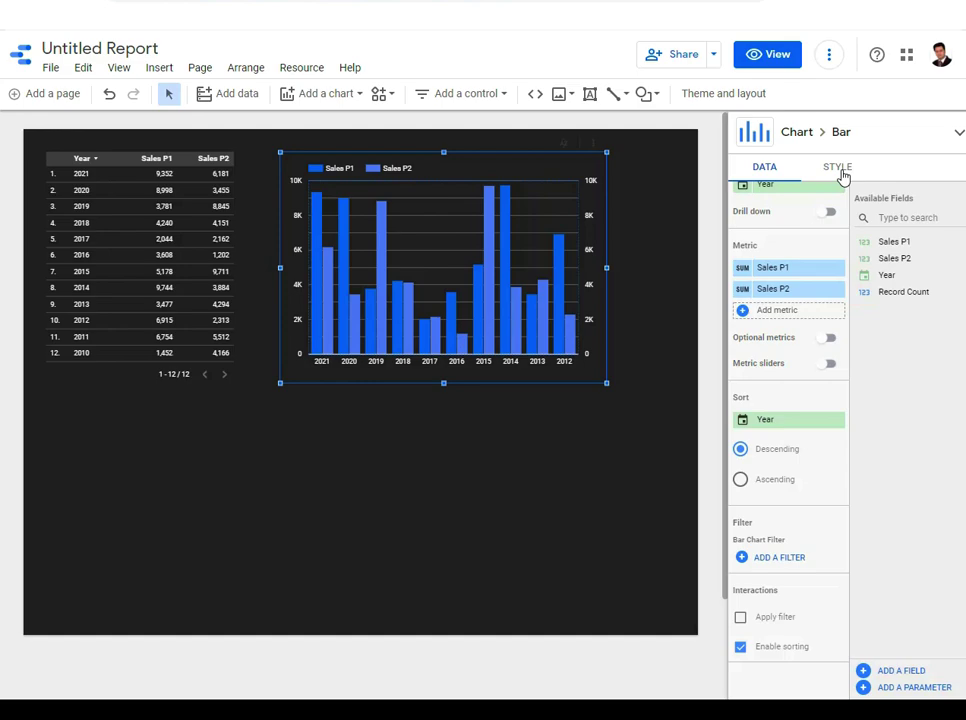
pyautogui.click(842, 172)
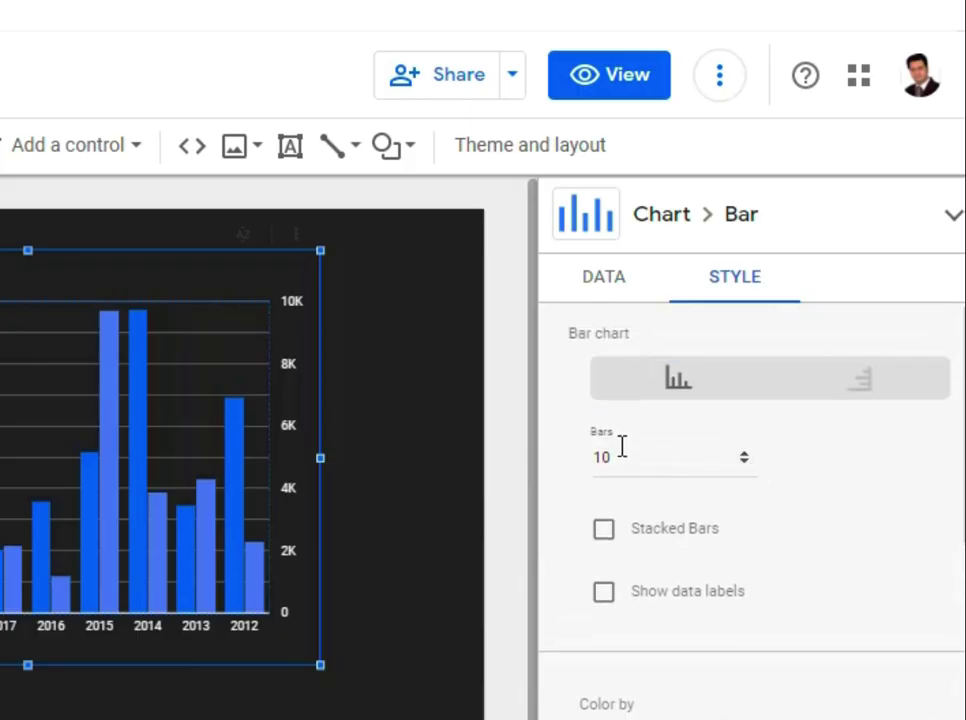
pyautogui.doubleClick(600, 457)
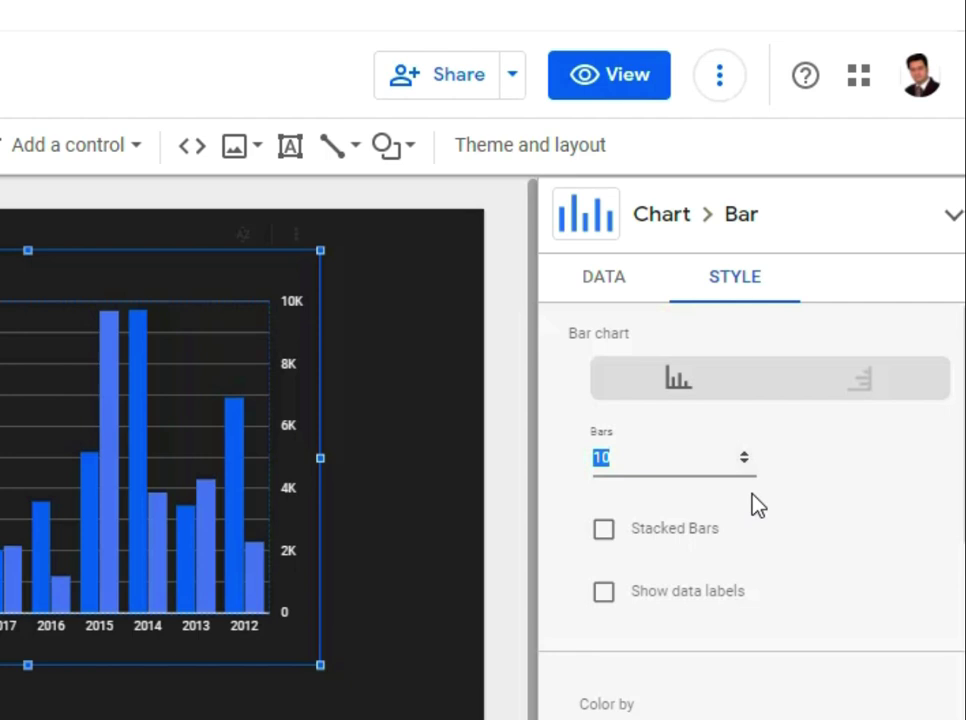
pyautogui.write('12')
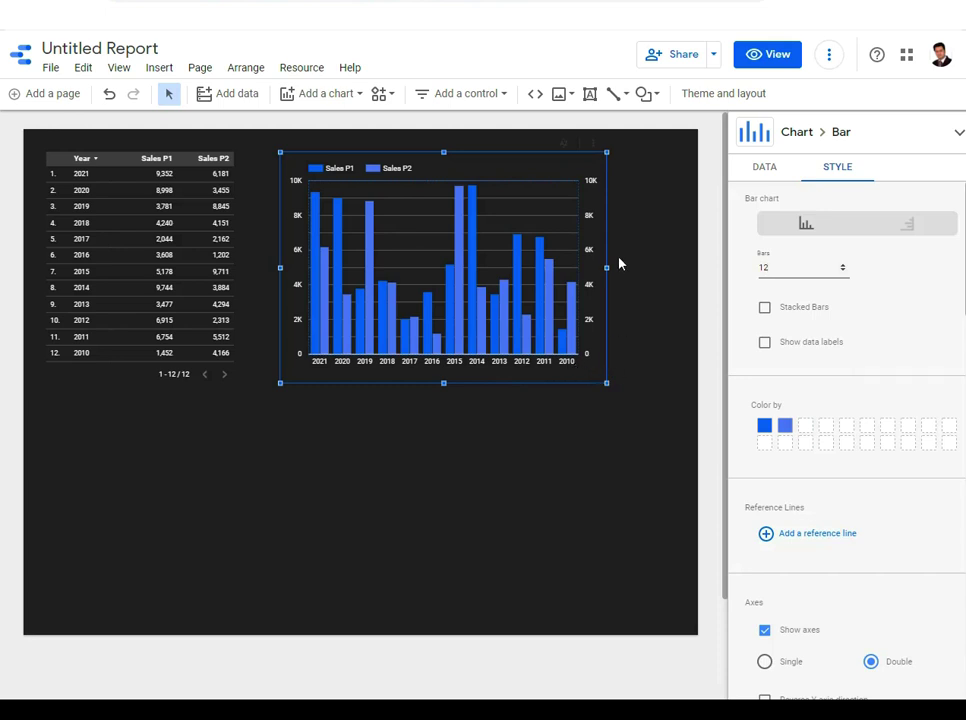
# Change the column chart's Year sort order to ascending and deselect the chart.
pyautogui.click(762, 168)
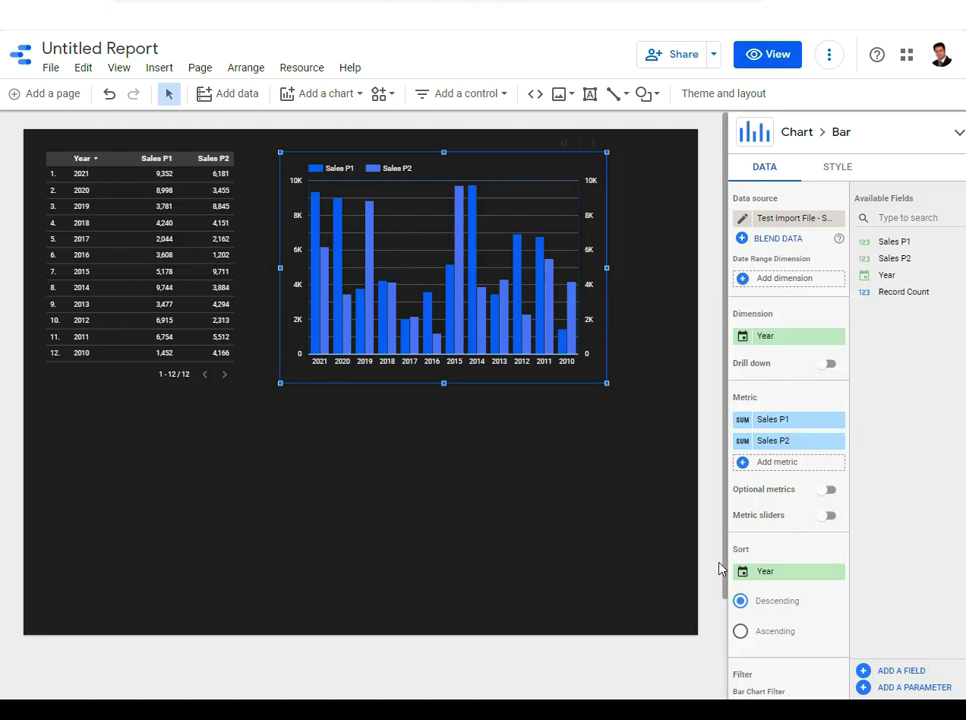
pyautogui.scroll(-3, 735, 555)
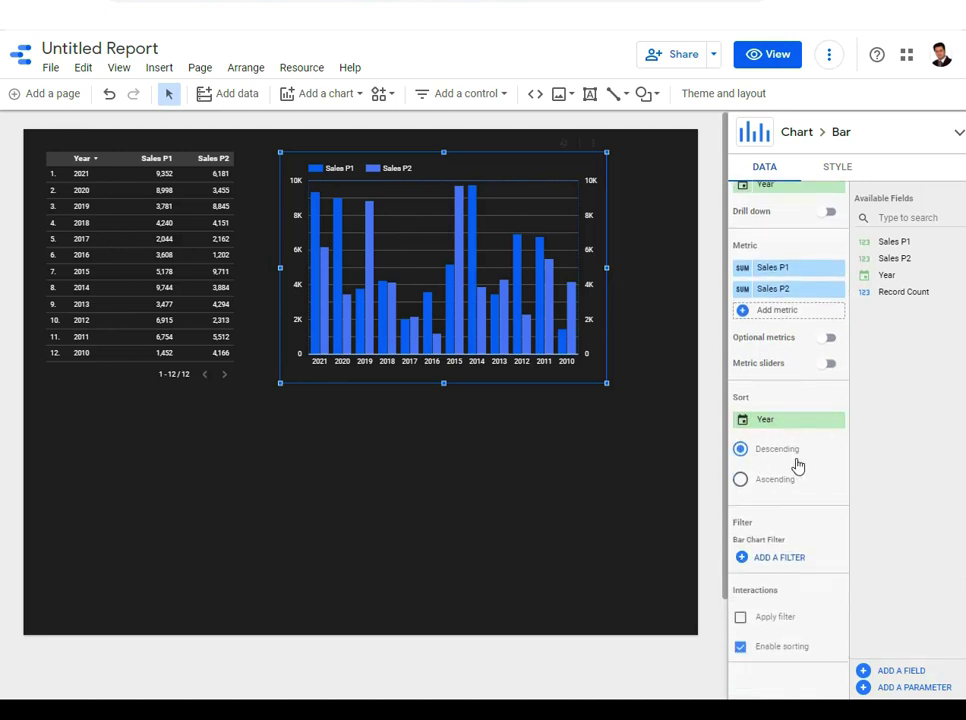
pyautogui.click(768, 487)
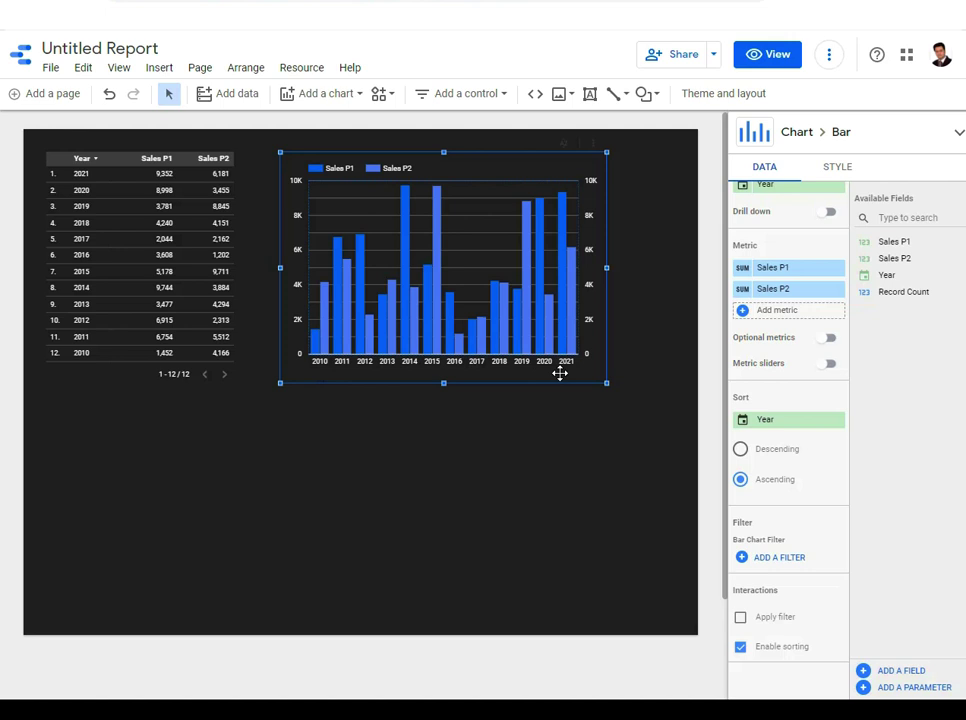
pyautogui.click(662, 360)
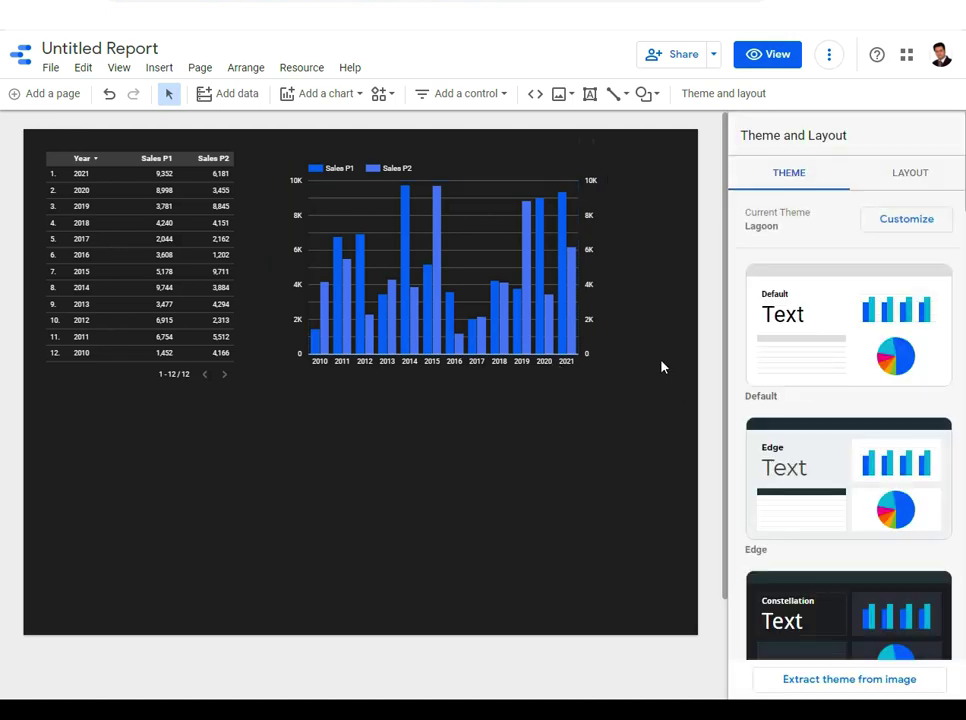
# Add a drop-down list control for Year below the table, about as wide as the table.
pyautogui.click(504, 96)
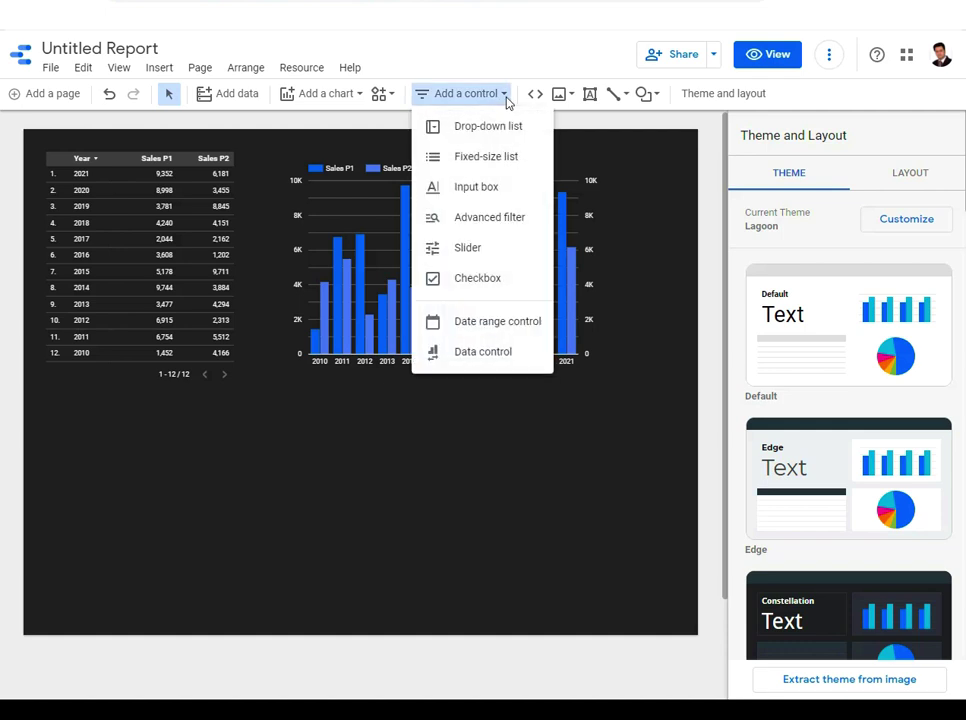
pyautogui.click(513, 127)
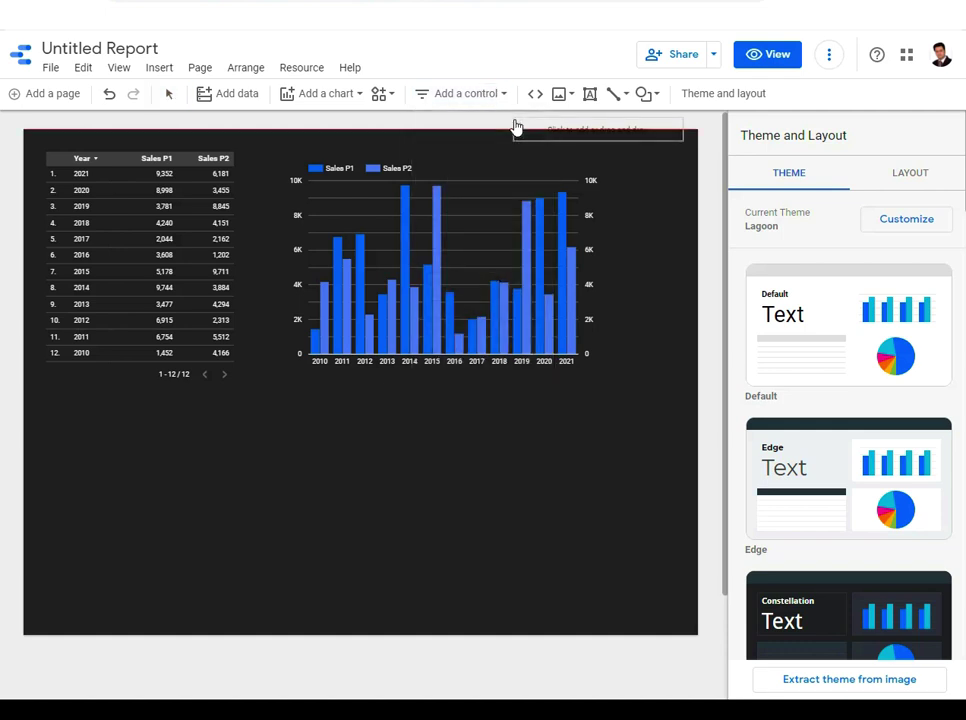
pyautogui.moveTo(46, 421); pyautogui.dragTo(236, 478)
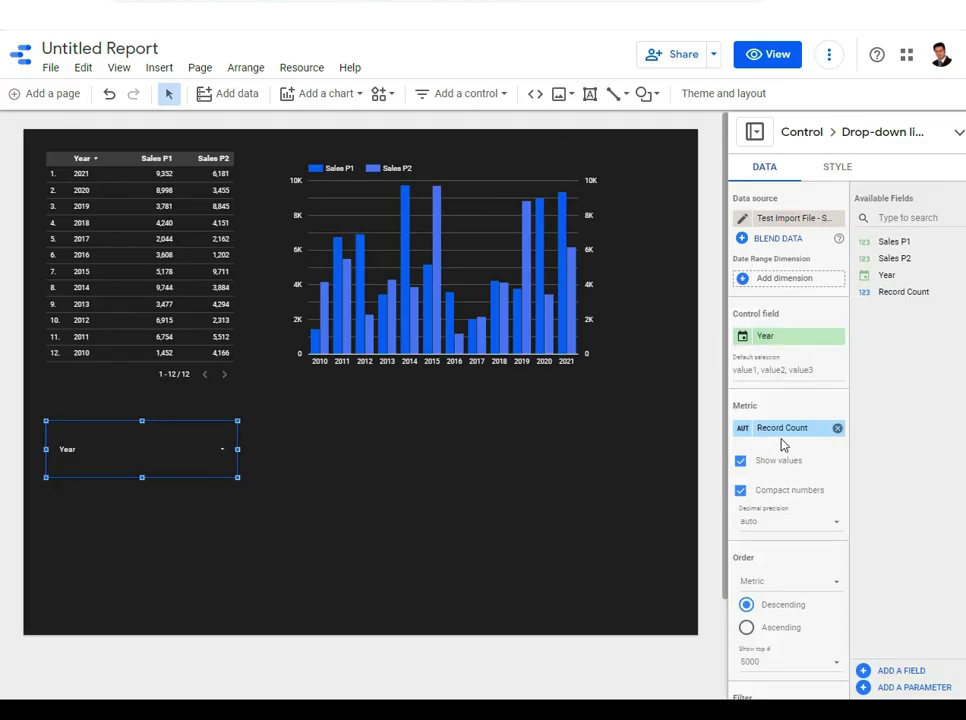
# Test the Year drop-down in view mode by excluding 2012 and 2014 from the report.
pyautogui.click(769, 67)
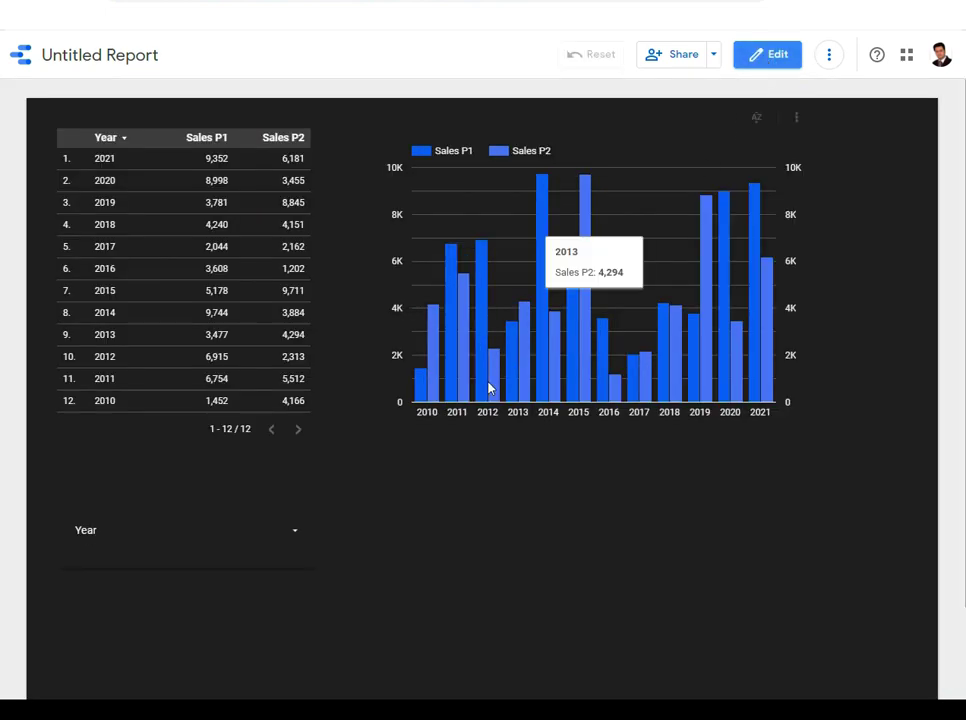
pyautogui.click(296, 544)
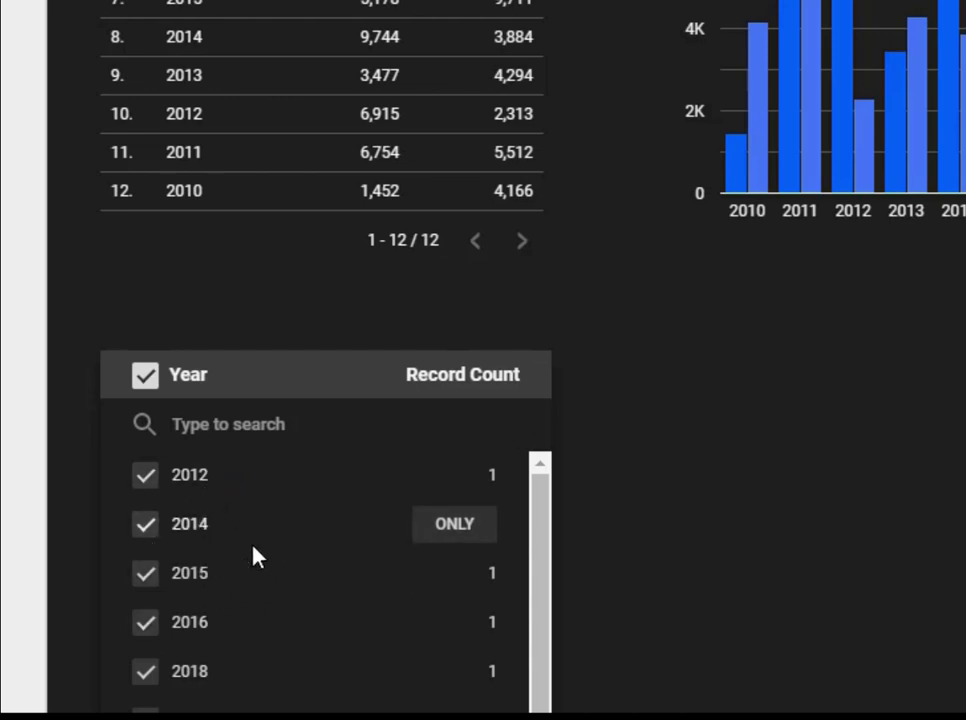
pyautogui.scroll(-2, 260, 462)
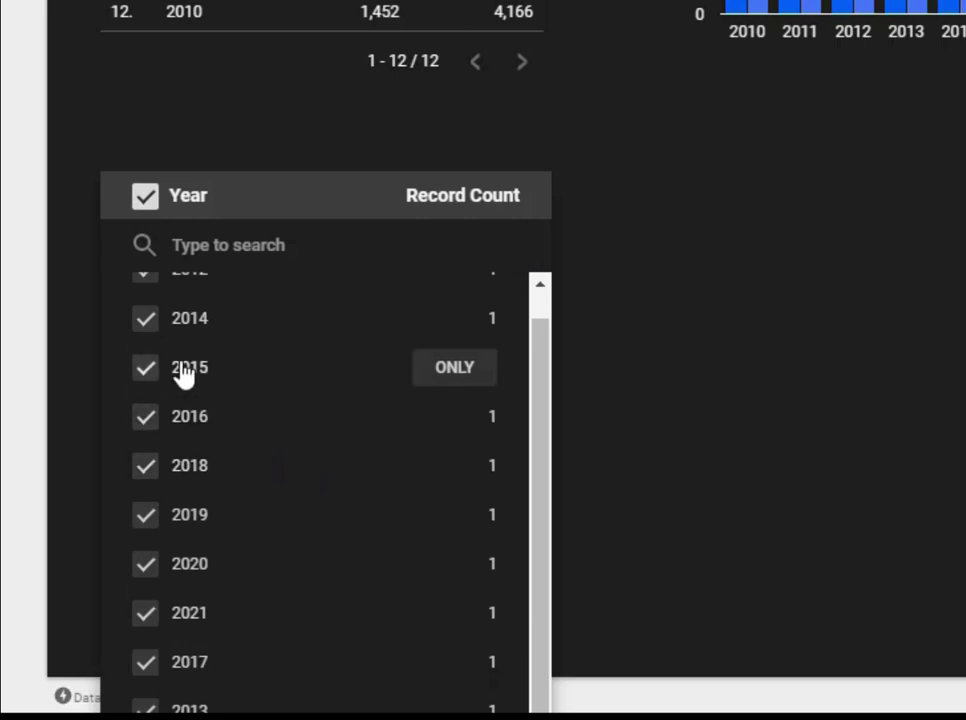
pyautogui.scroll(1, 184, 374)
pyautogui.click(145, 297)
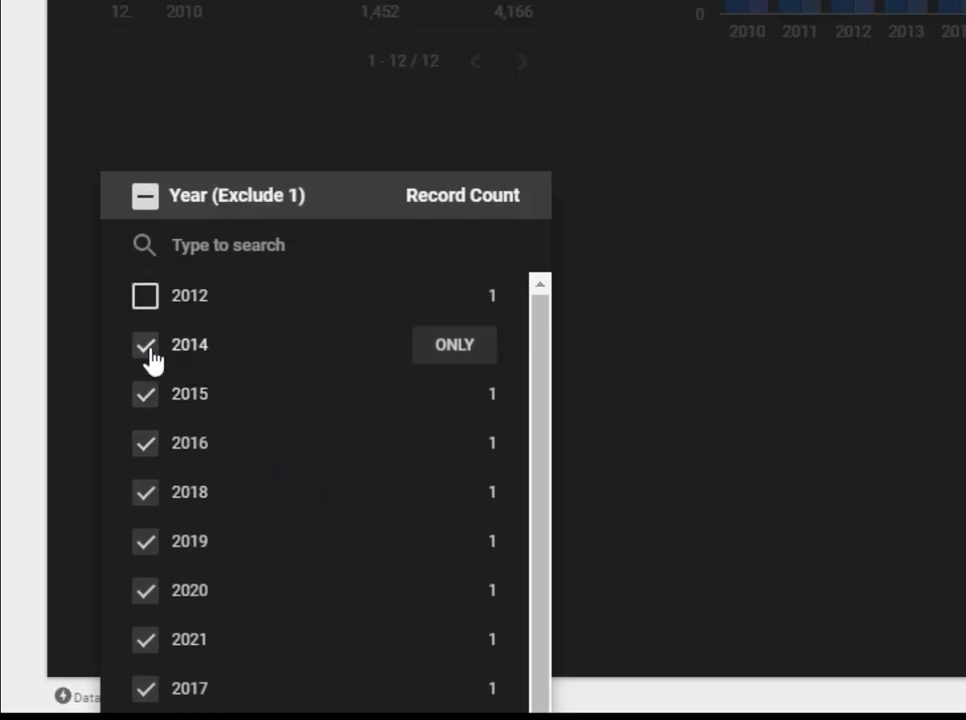
pyautogui.click(145, 344)
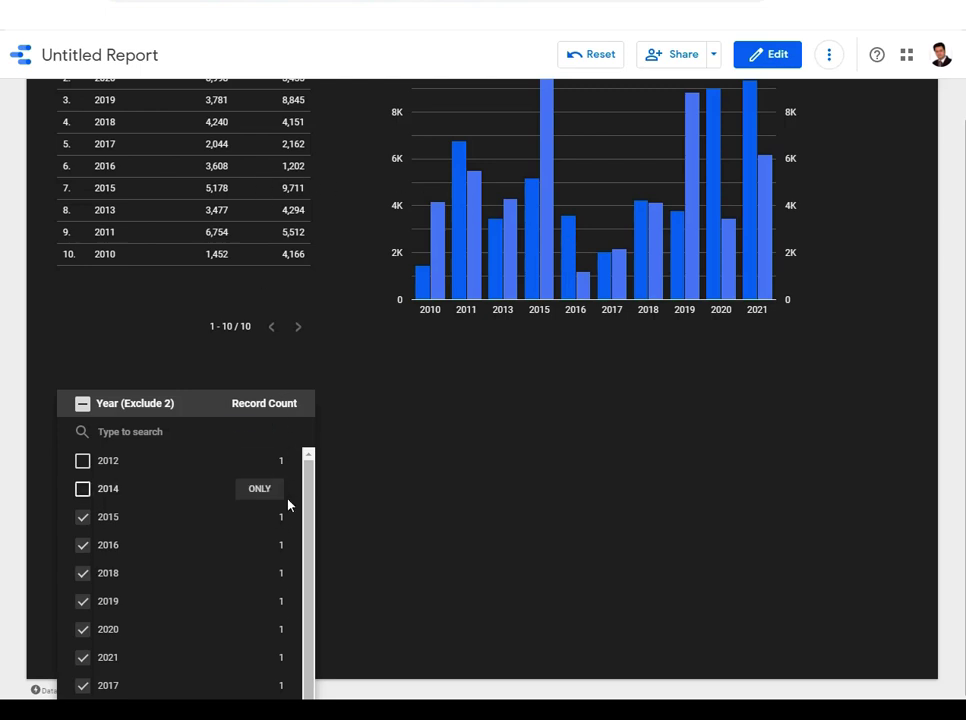
# Include 2012 and 2014 in the Year filter again and return to editing with the drop-down control selected.
pyautogui.click(83, 461)
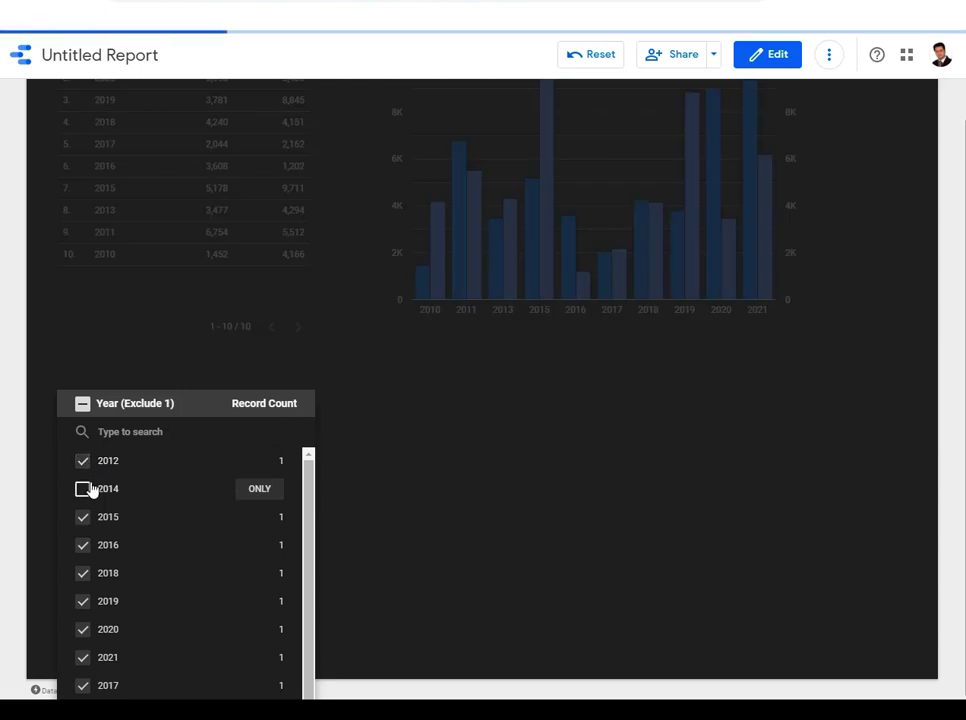
pyautogui.click(83, 489)
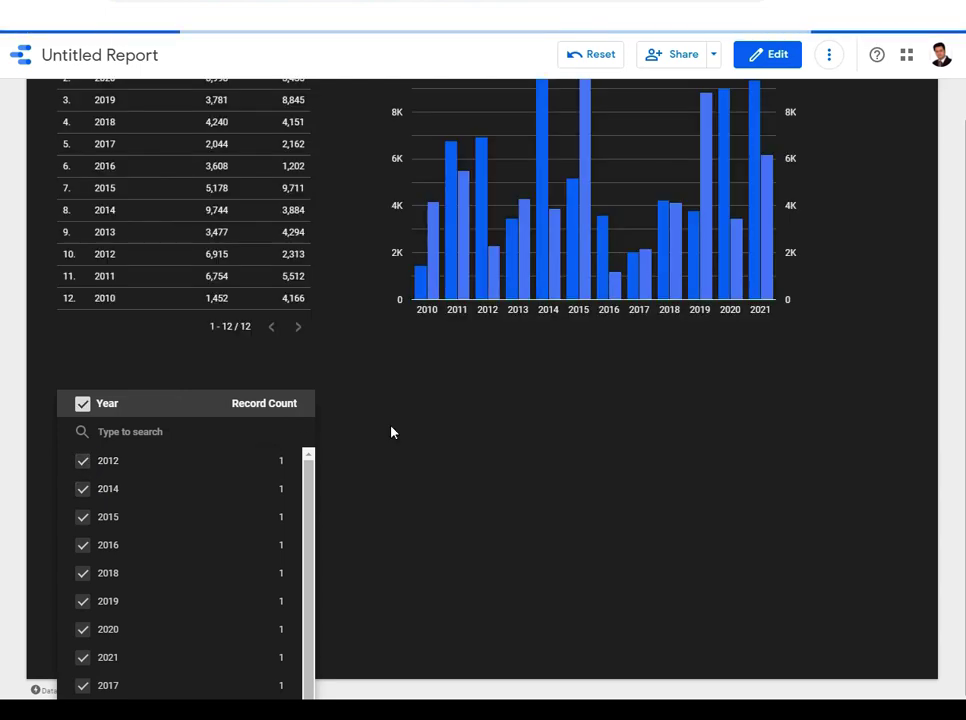
pyautogui.click(752, 58)
pyautogui.click(172, 345)
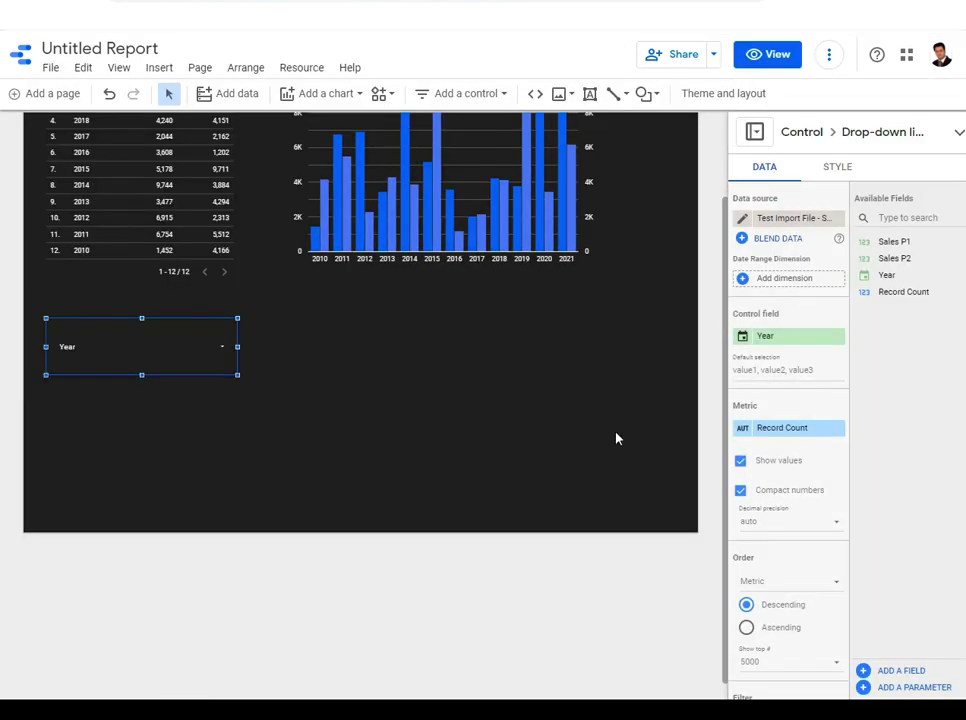
# Remove the Record Count metric from the Year drop-down control and check its list of years in view mode before returning to editing.
pyautogui.click(838, 428)
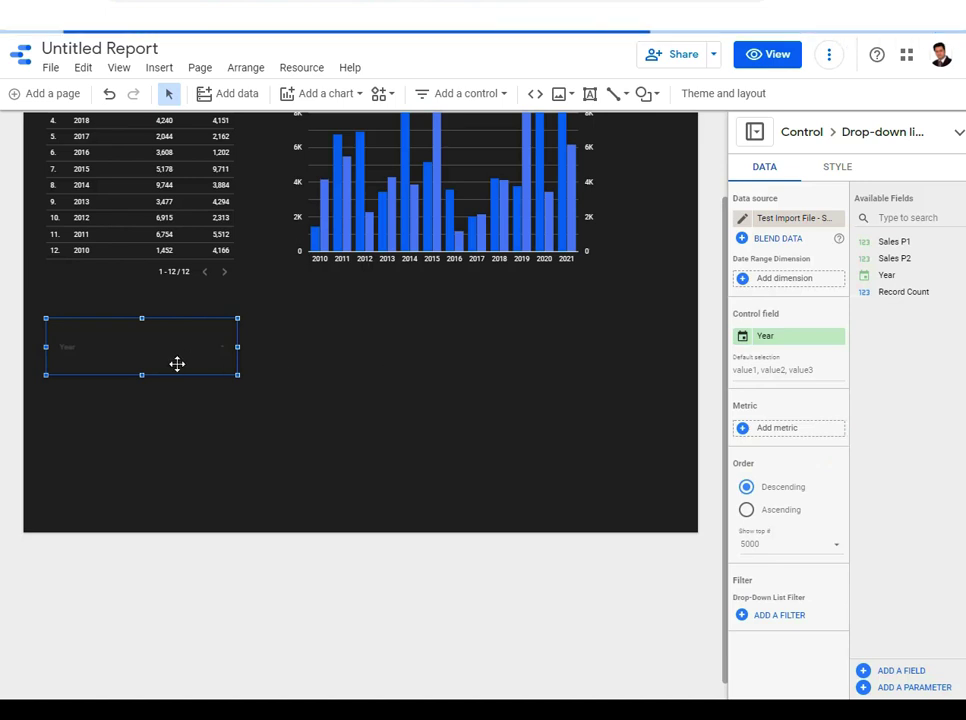
pyautogui.click(753, 58)
pyautogui.click(110, 428)
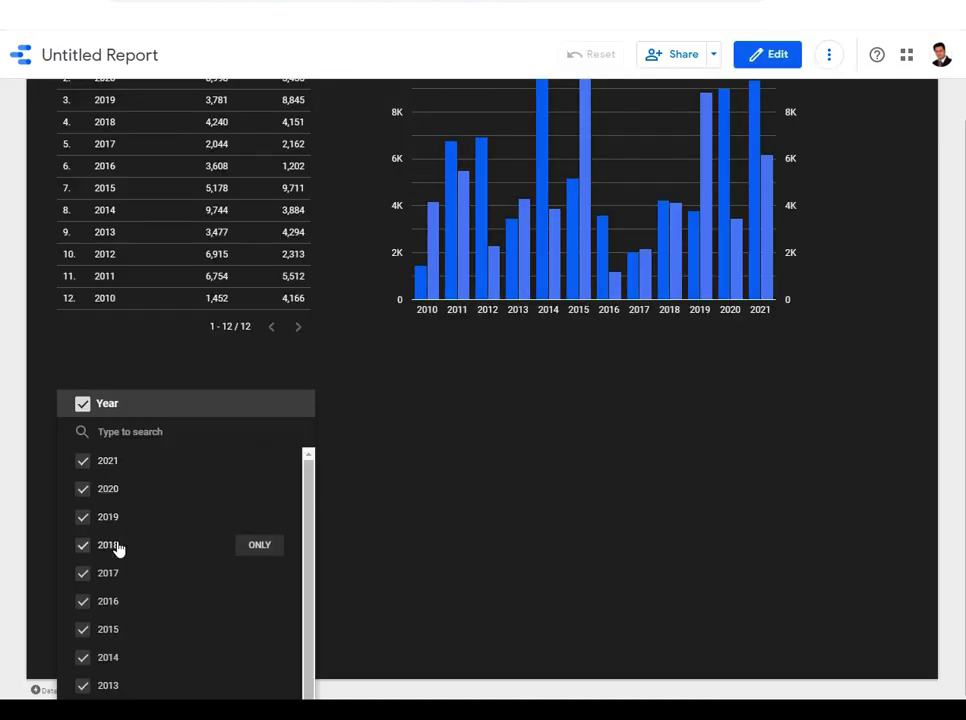
pyautogui.scroll(-1, 150, 570)
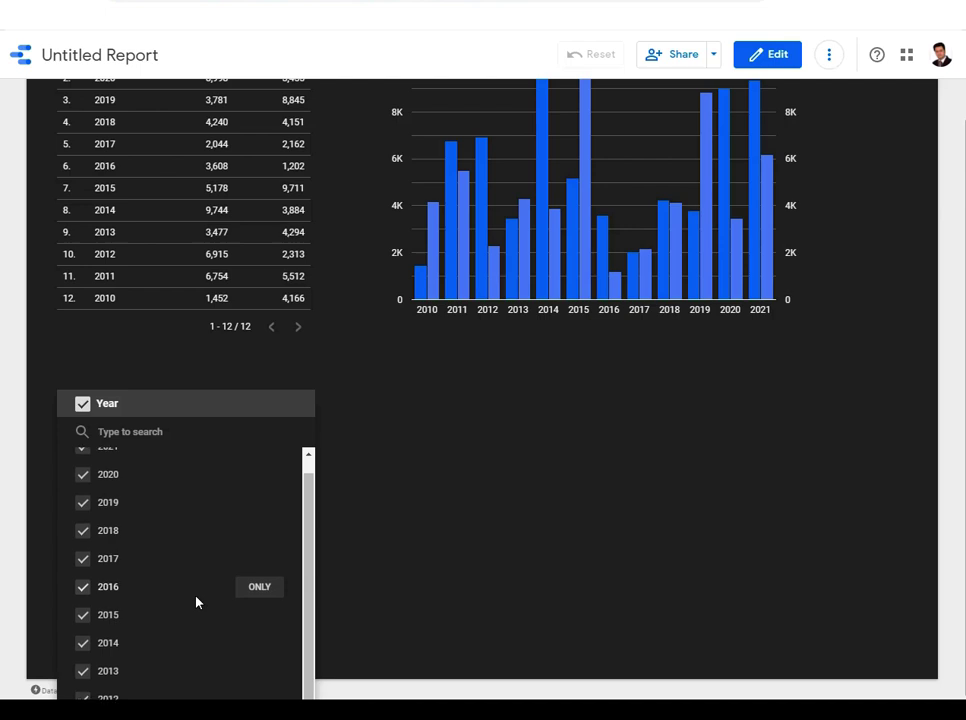
pyautogui.scroll(1, 196, 603)
pyautogui.click(767, 56)
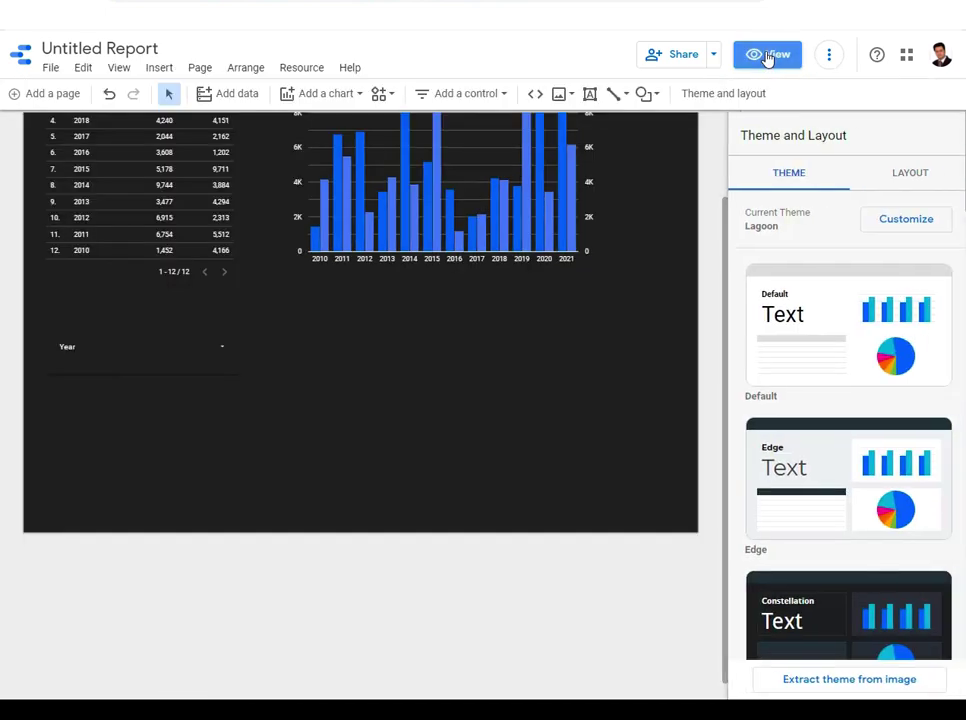
# Review the Year drop-down's style options, from control type and text to border and padding, and return to its data settings.
pyautogui.click(72, 347)
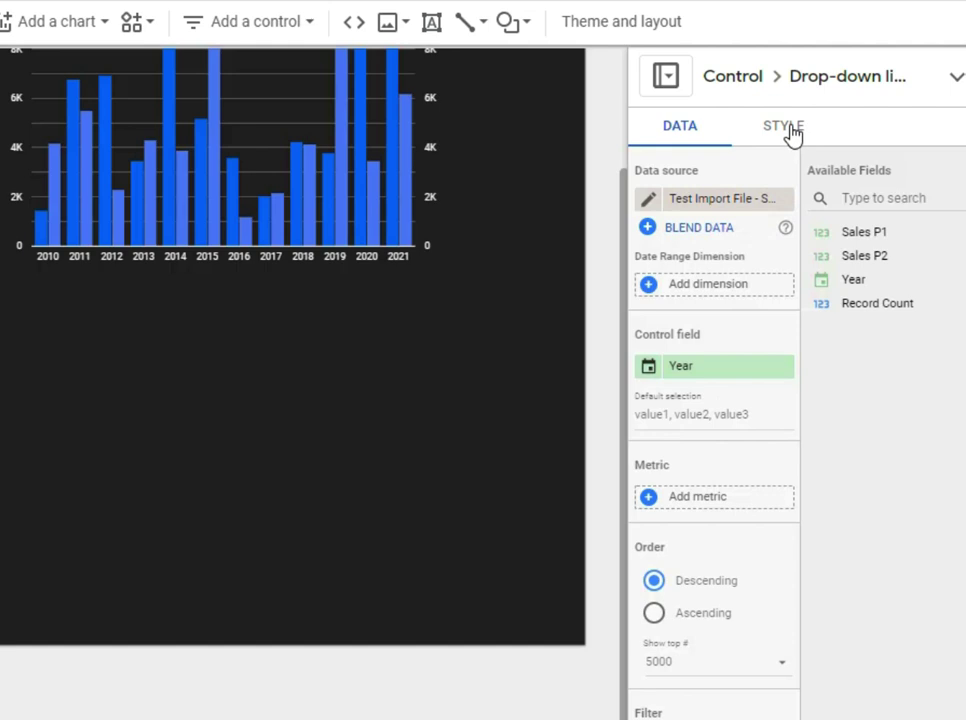
pyautogui.click(786, 128)
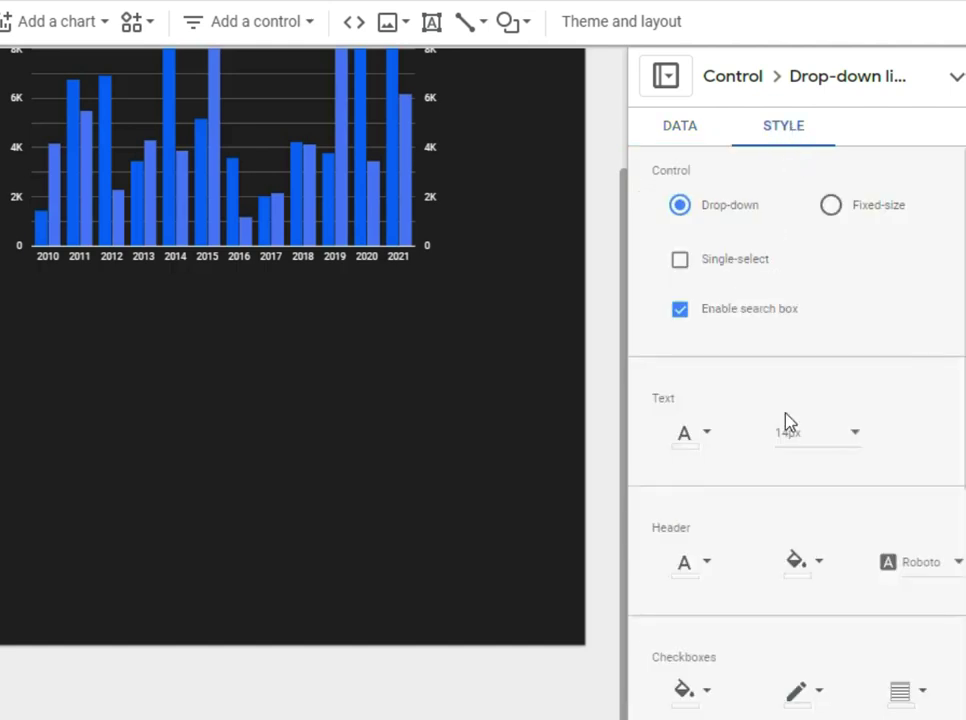
pyautogui.scroll(-1, 782, 422)
pyautogui.scroll(-1, 770, 360)
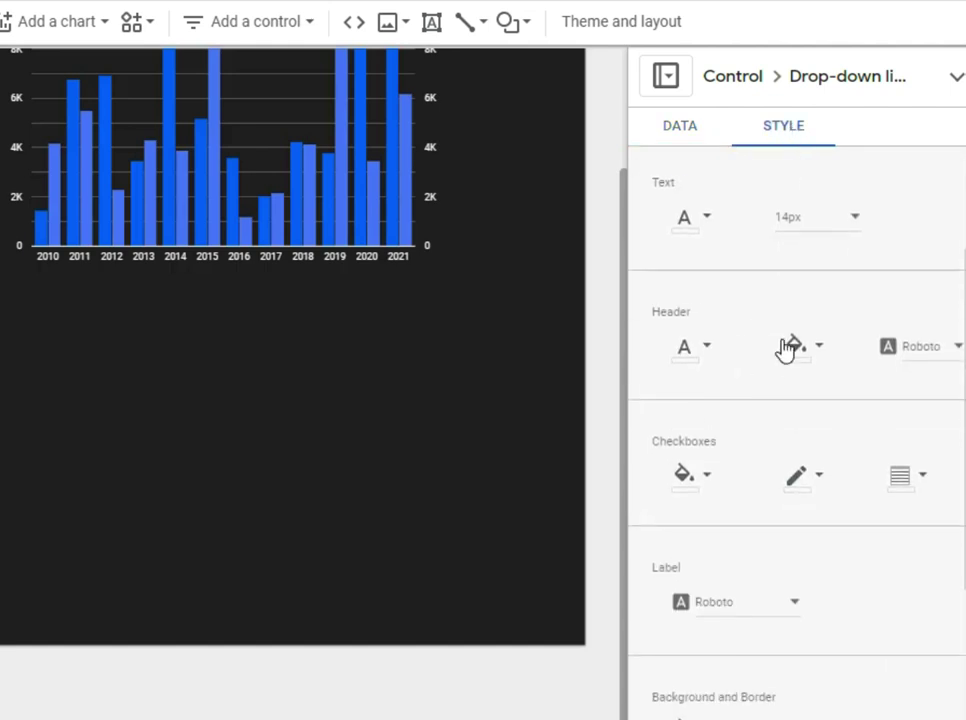
pyautogui.scroll(-1, 690, 483)
pyautogui.scroll(-2, 703, 483)
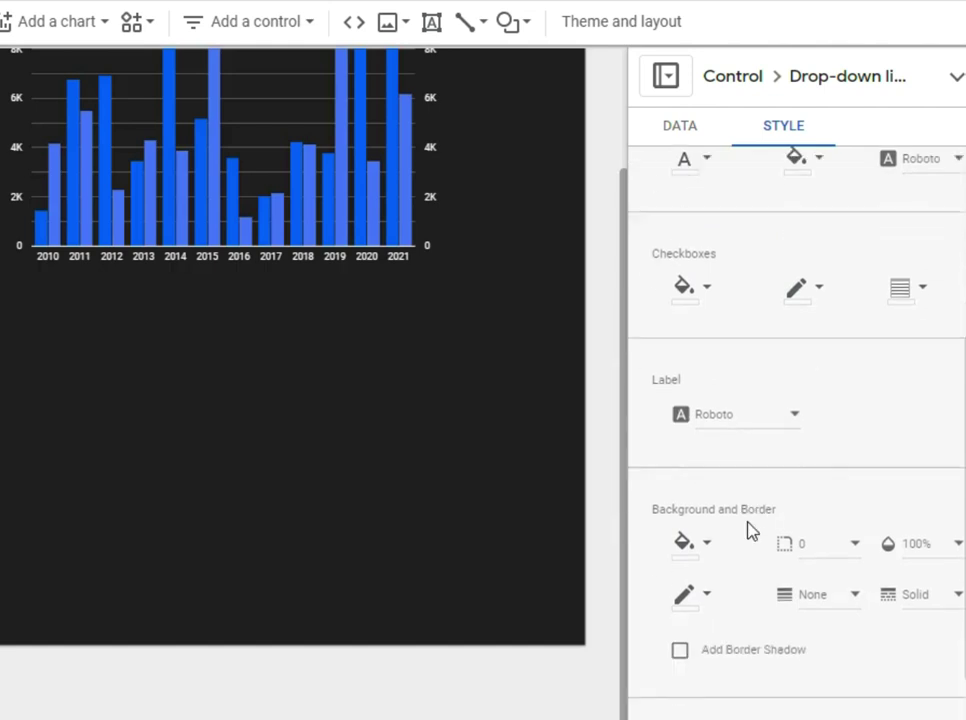
pyautogui.scroll(-1, 757, 508)
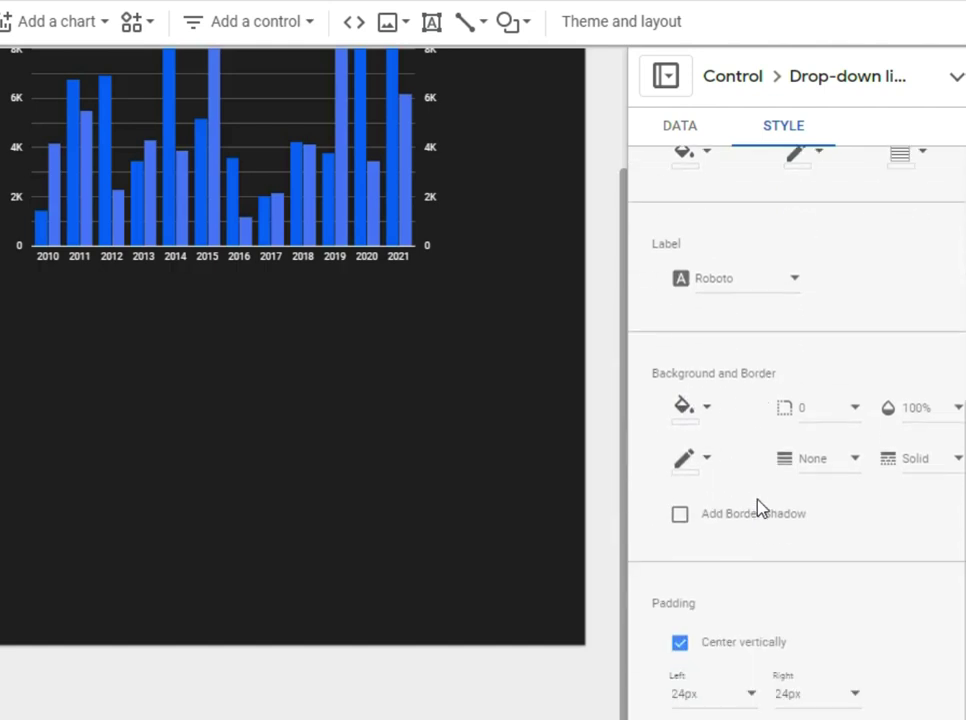
pyautogui.scroll(3, 757, 508)
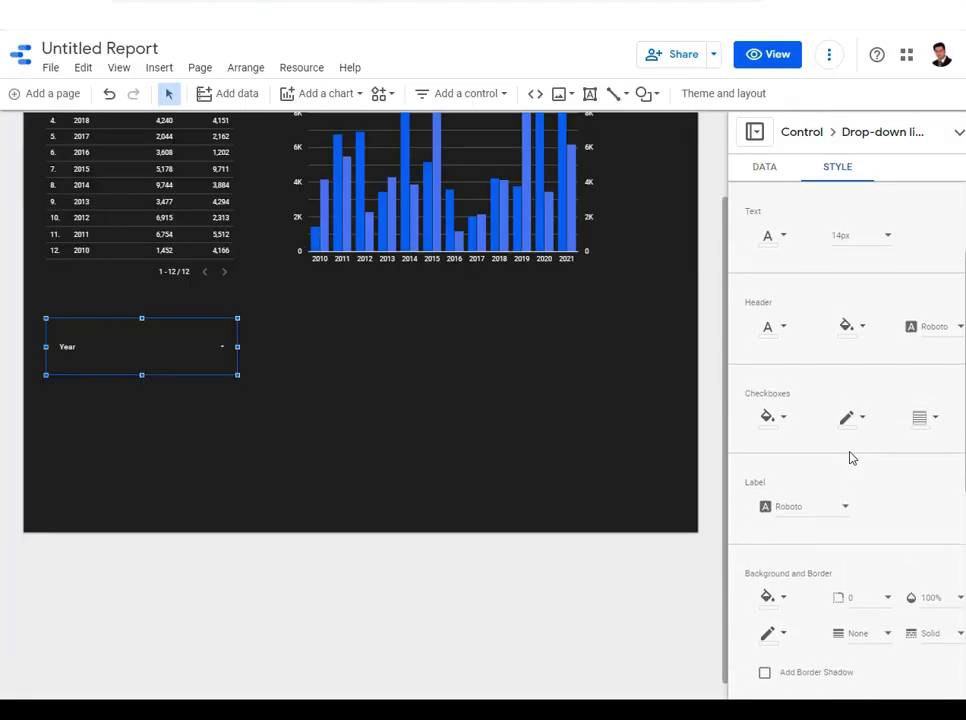
pyautogui.scroll(2, 849, 455)
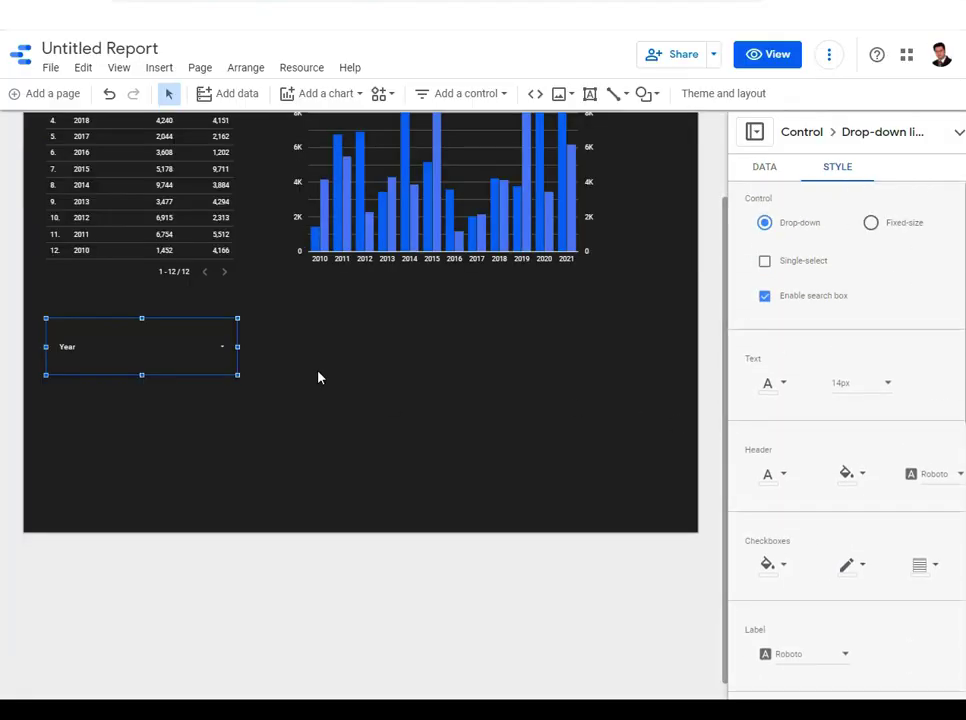
pyautogui.click(770, 169)
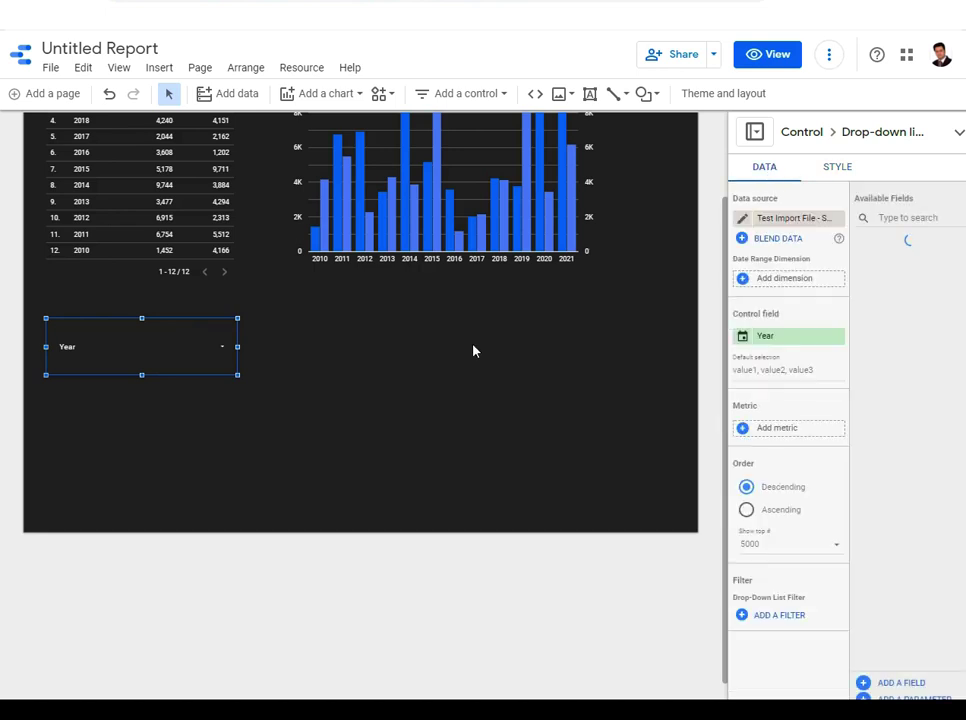
# Add a slider control below the column chart and set its control field to Sales P1.
pyautogui.click(504, 95)
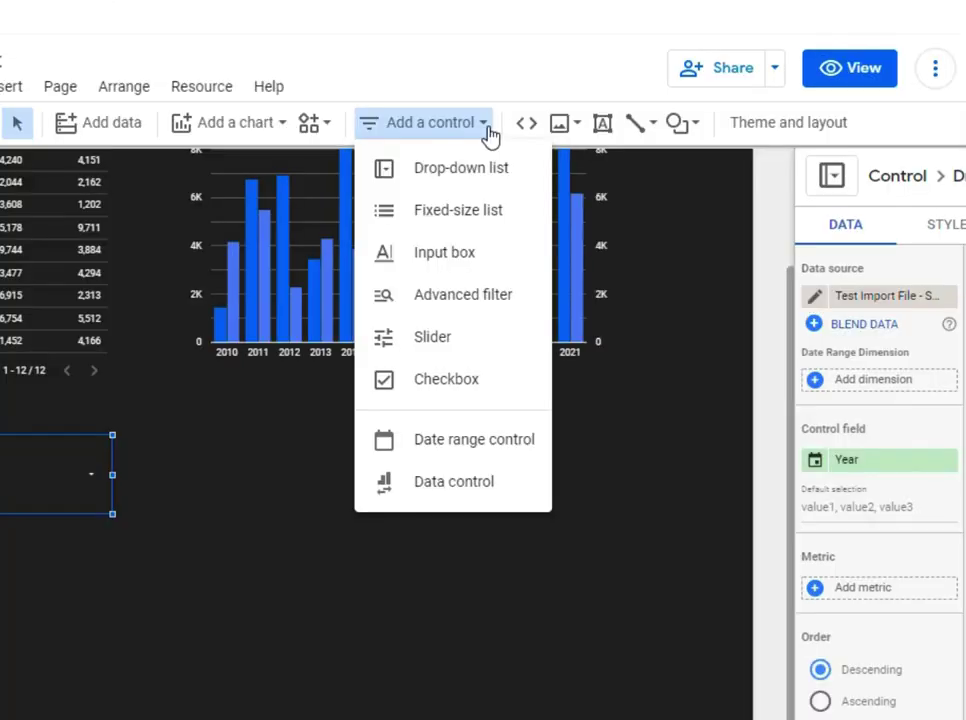
pyautogui.click(438, 342)
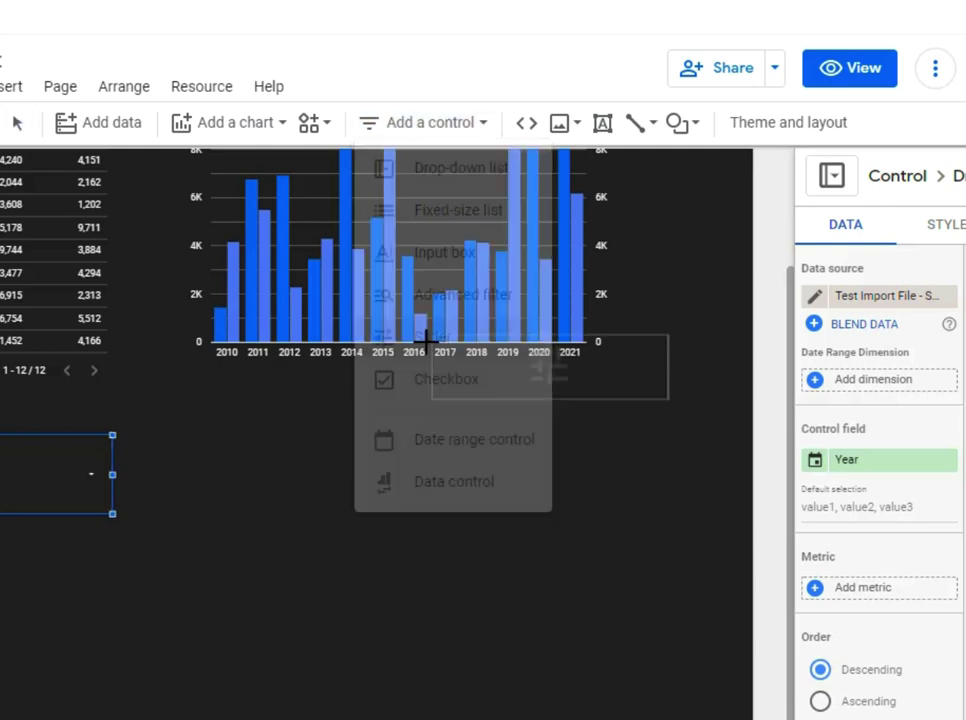
pyautogui.moveTo(273, 436); pyautogui.dragTo(621, 513)
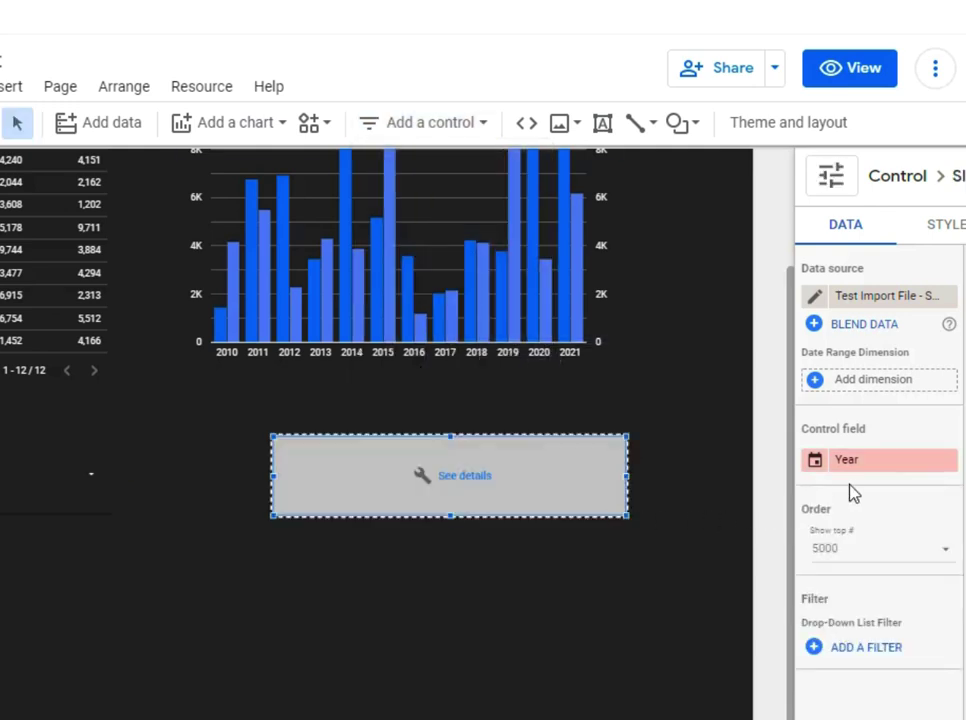
pyautogui.click(929, 478)
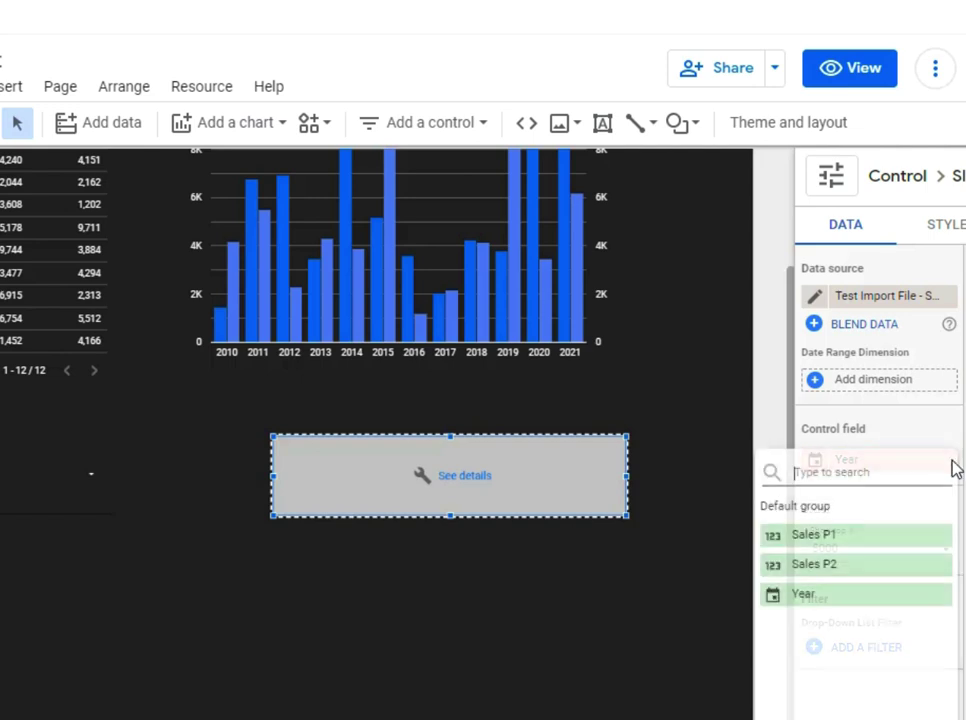
pyautogui.click(836, 538)
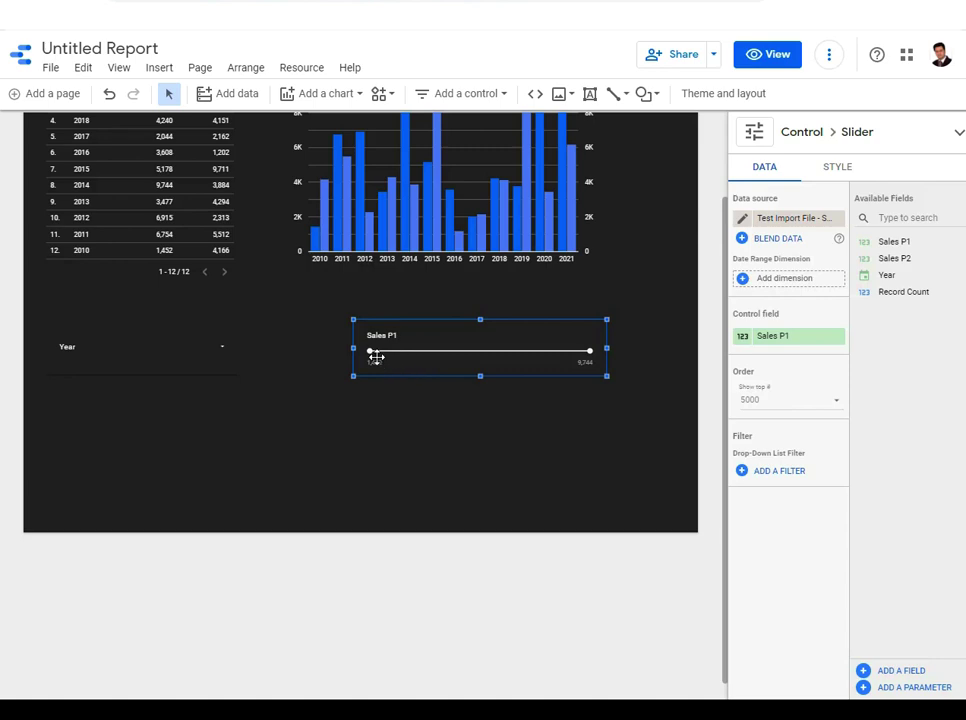
# Test the Sales P1 slider in view mode by limiting its range to 4,200–5,300.
pyautogui.scroll(2, 401, 423)
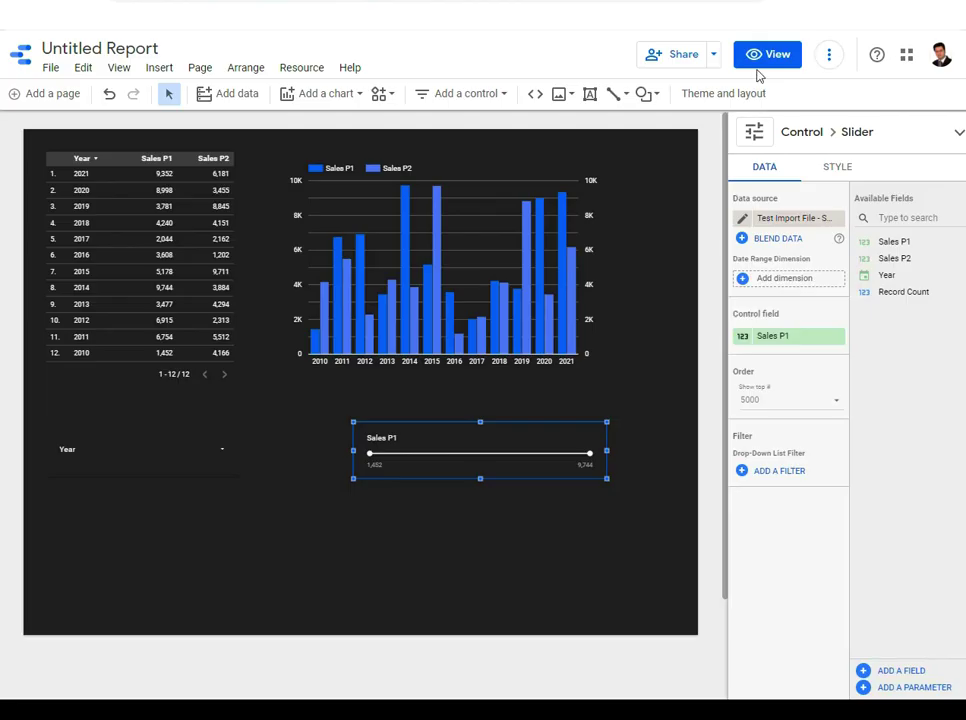
pyautogui.click(762, 57)
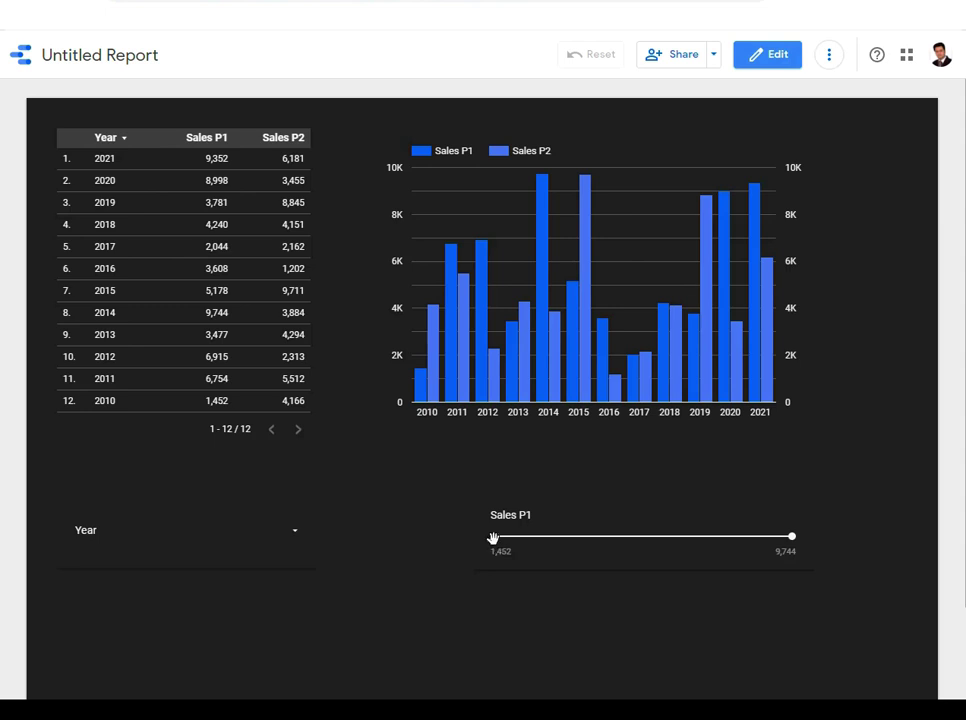
pyautogui.moveTo(495, 537); pyautogui.dragTo(593, 537)
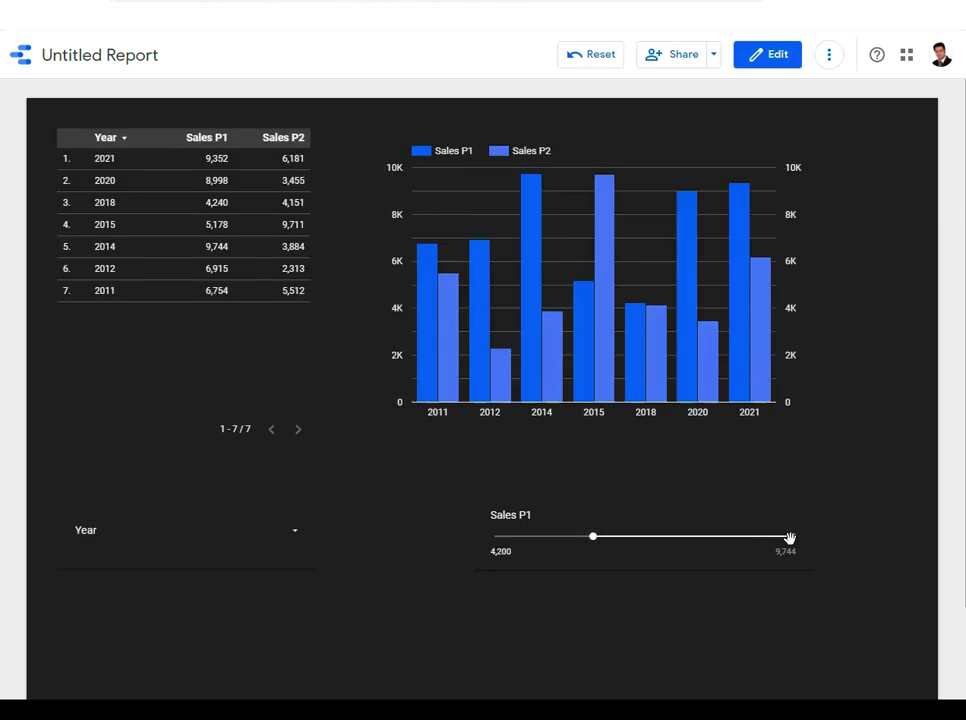
pyautogui.moveTo(790, 538); pyautogui.dragTo(632, 537)
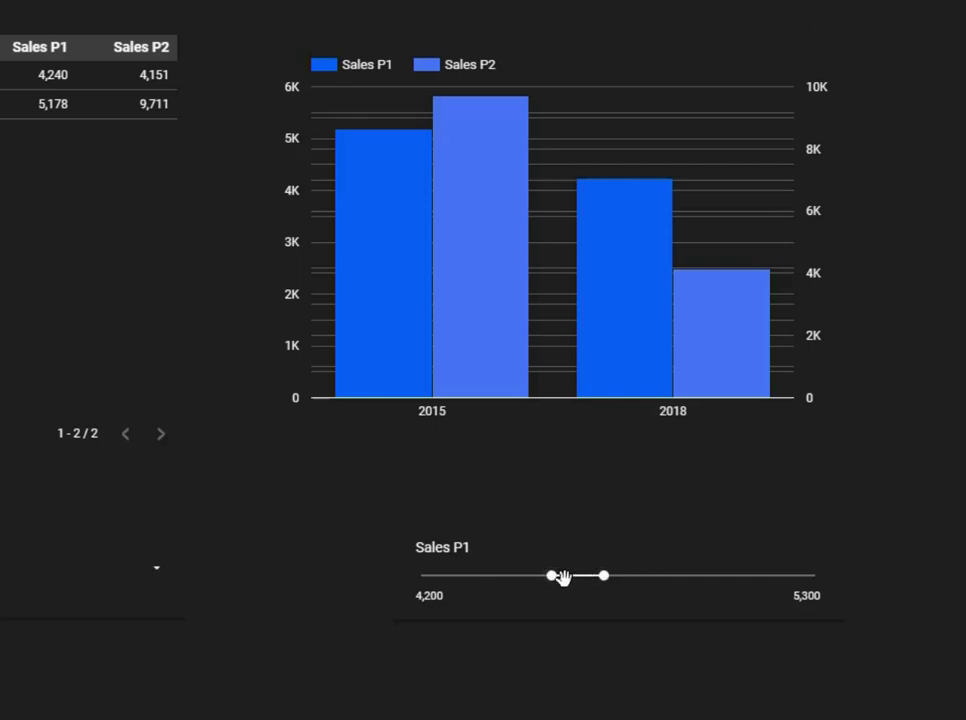
# Test the Sales P1 slider with the ranges 2,300–3,200, 2,300–8,900 and 6,100–8,900, and return to editing the report.
pyautogui.moveTo(448, 330)
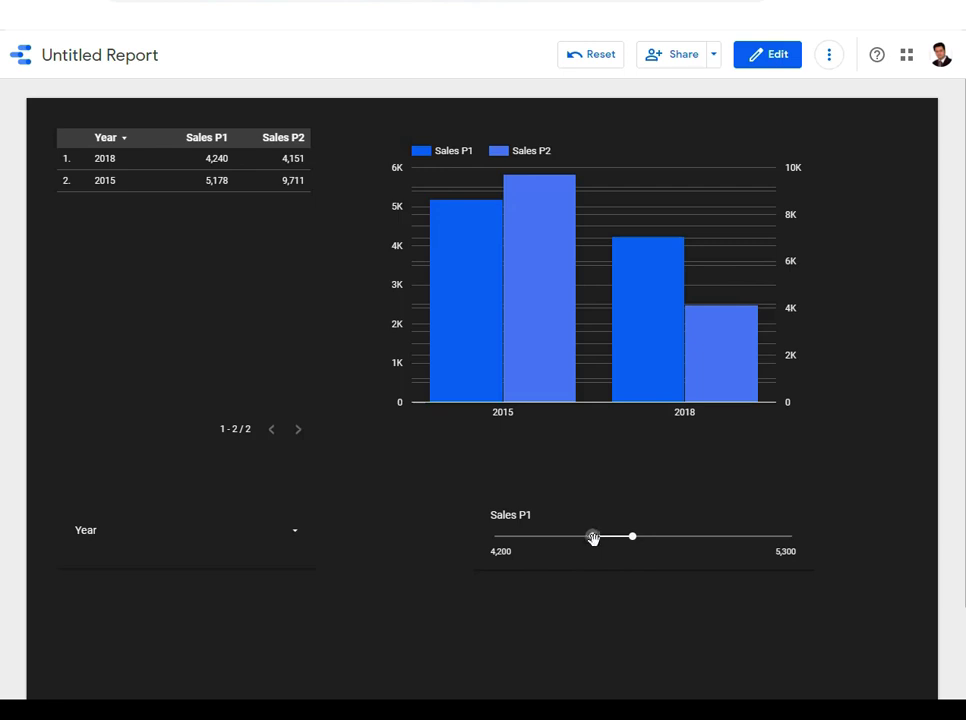
pyautogui.moveTo(592, 537); pyautogui.dragTo(531, 545)
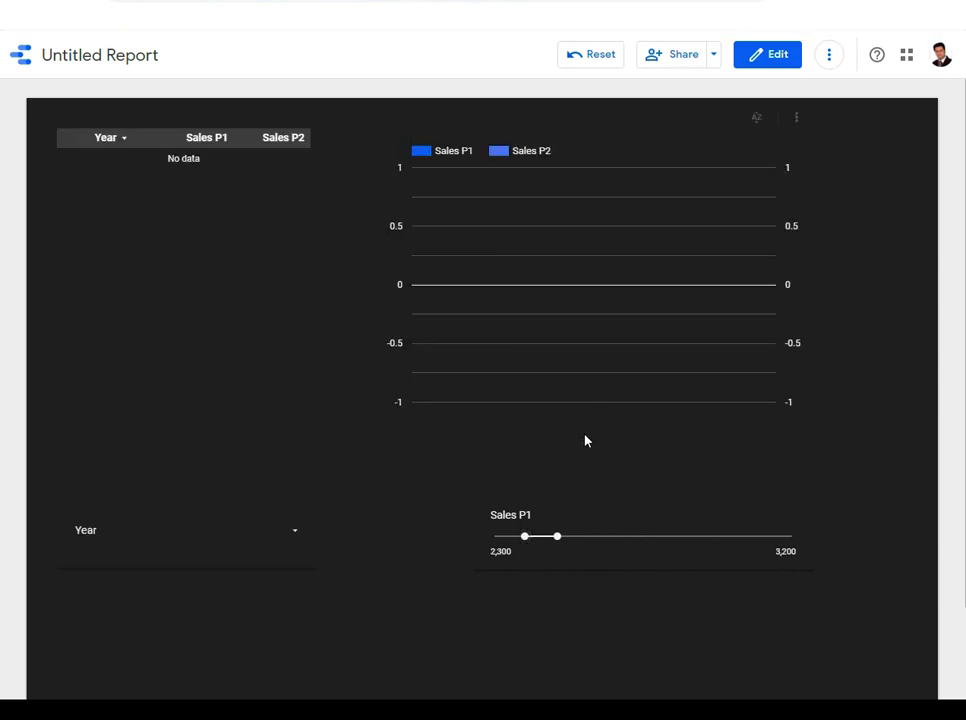
pyautogui.moveTo(563, 538); pyautogui.dragTo(766, 551)
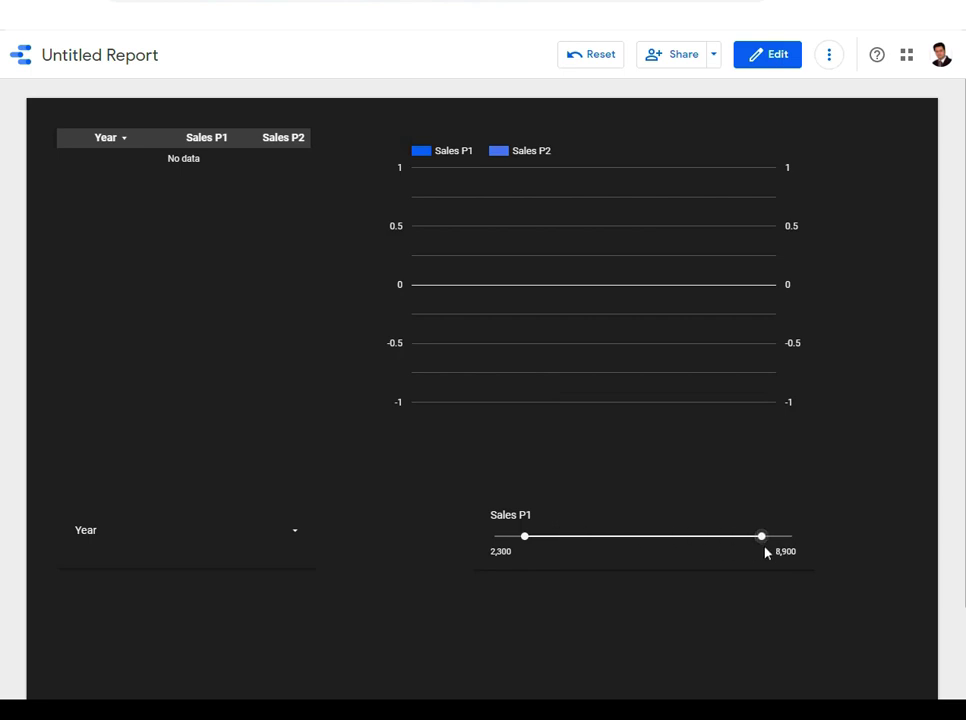
pyautogui.moveTo(524, 537); pyautogui.dragTo(655, 565)
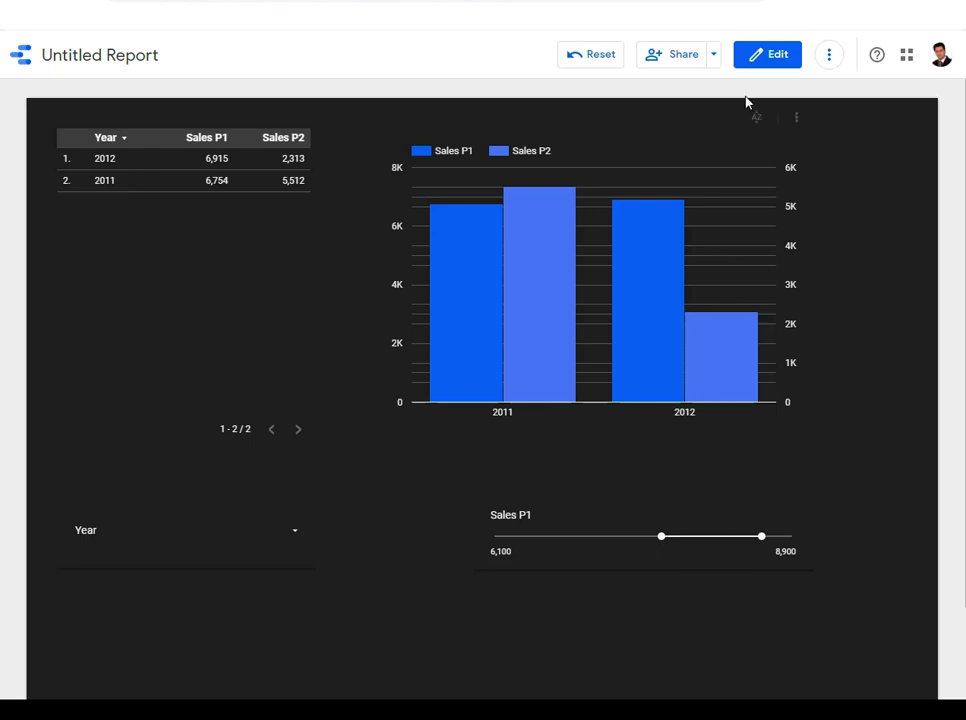
pyautogui.click(751, 60)
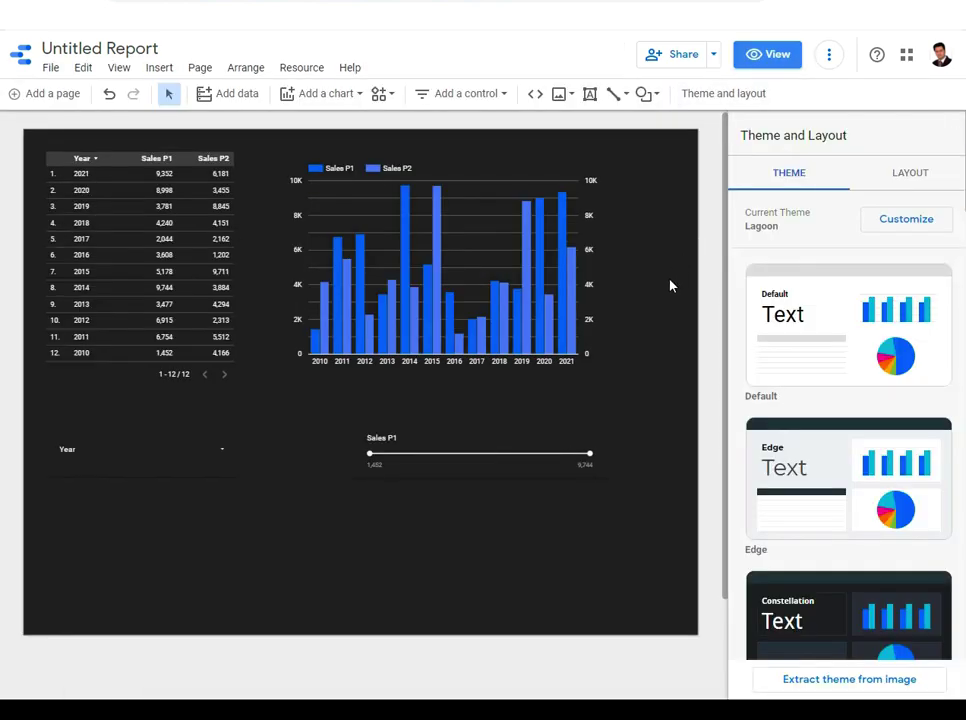
pyautogui.click(459, 93)
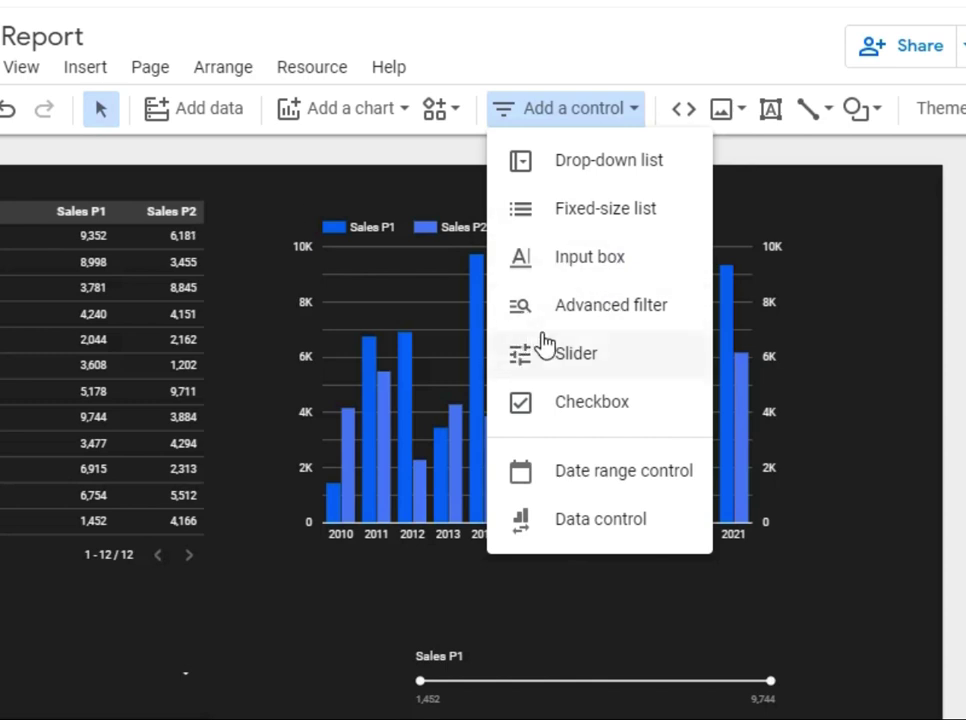
pyautogui.click(571, 52)
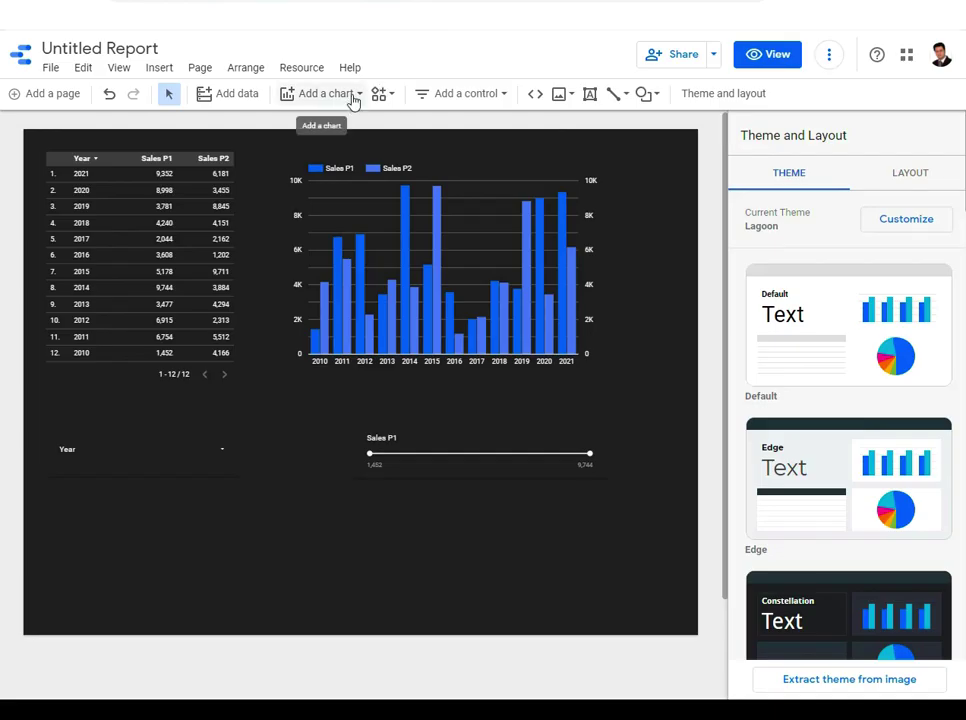
# Add a scorecard for Sales P1 below the Year drop-down, slightly narrower than the drop-down.
pyautogui.click(352, 98)
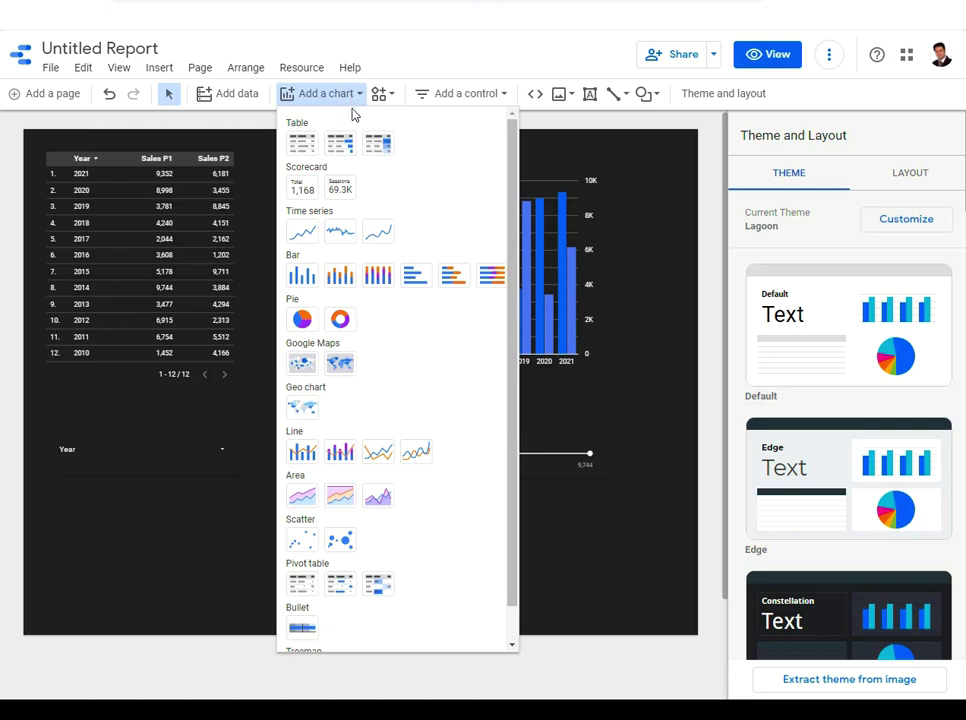
pyautogui.click(309, 197)
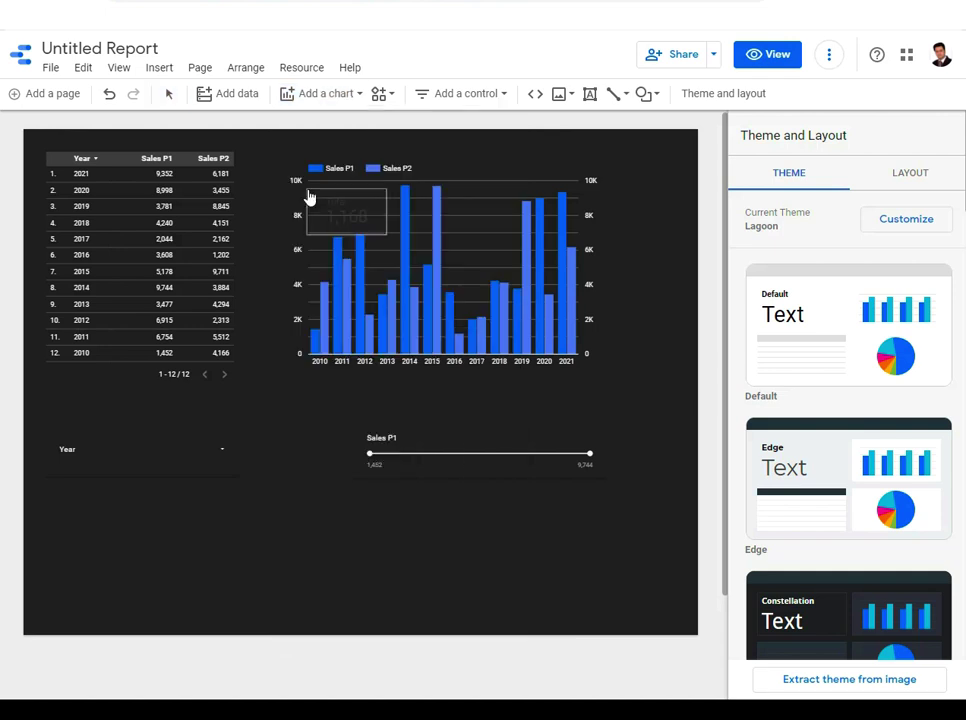
pyautogui.moveTo(50, 505); pyautogui.dragTo(202, 561)
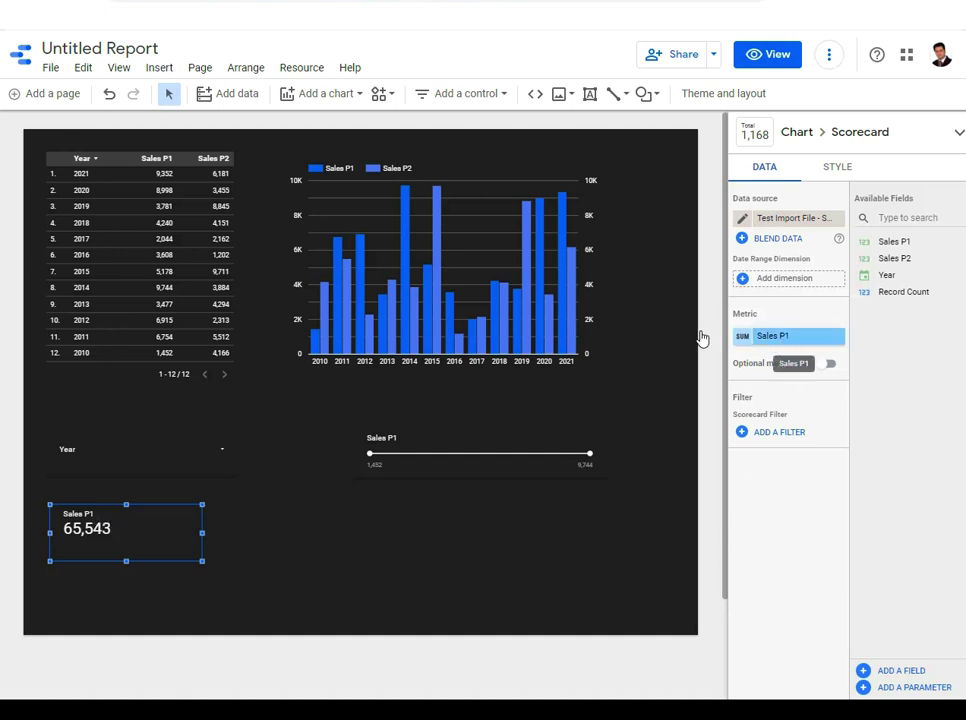
# Add a second scorecard beside the Sales P1 scorecard at about the same size and set its metric to Sales P2.
pyautogui.click(355, 97)
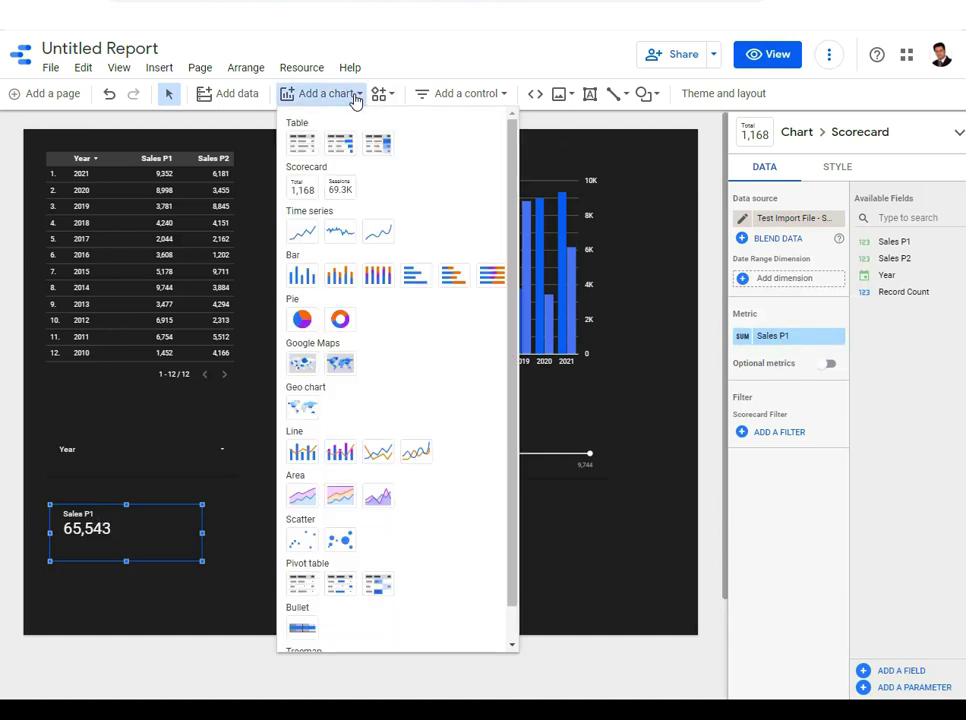
pyautogui.click(339, 190)
pyautogui.moveTo(243, 501); pyautogui.dragTo(390, 564)
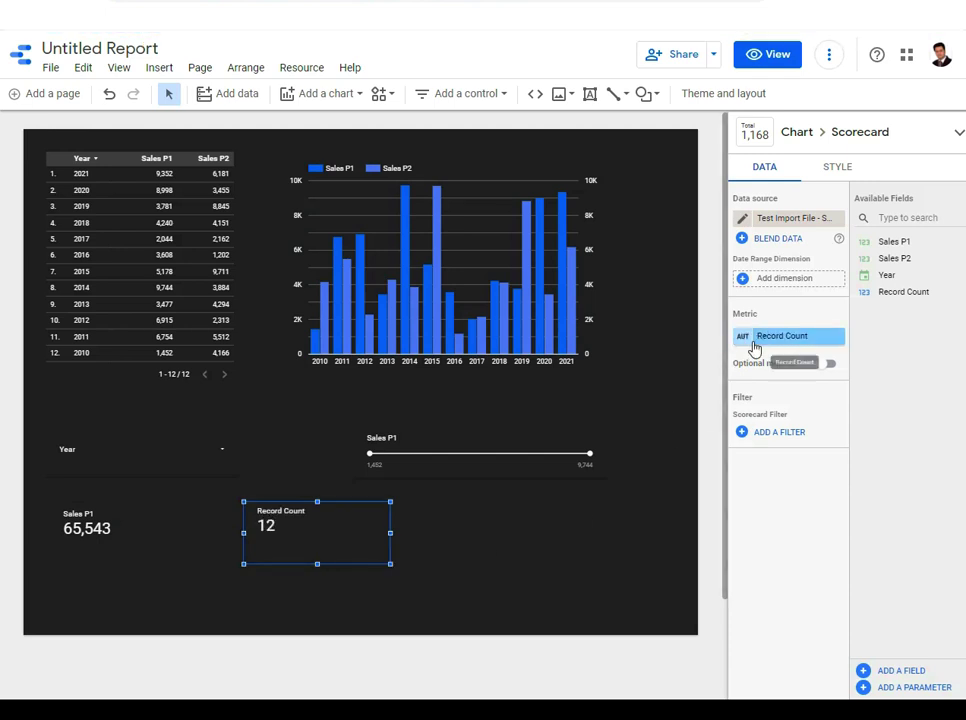
pyautogui.click(837, 340)
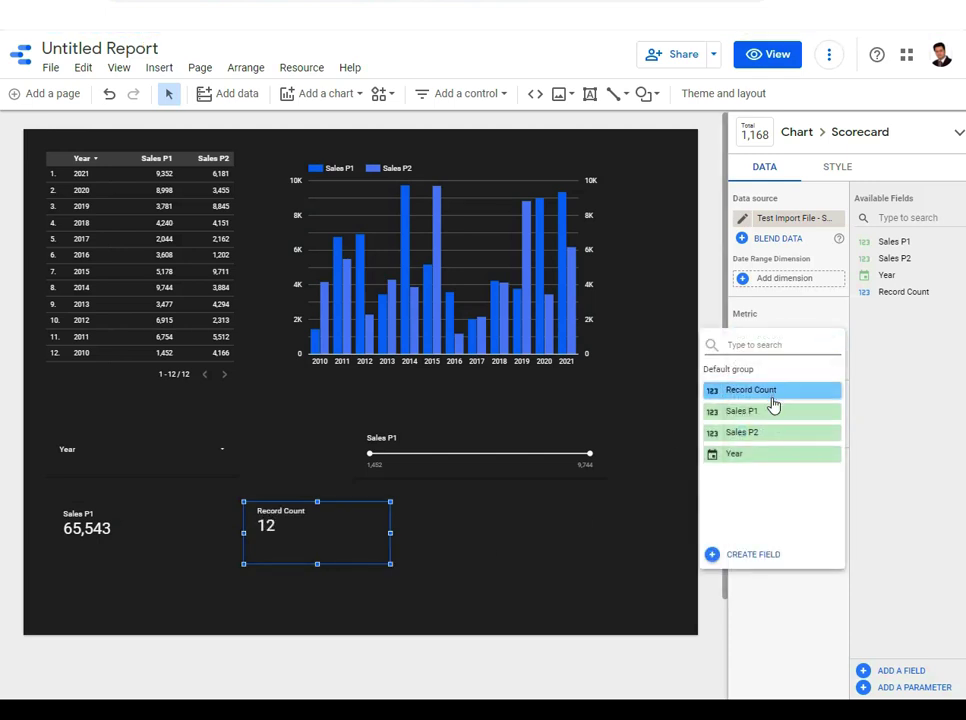
pyautogui.click(768, 434)
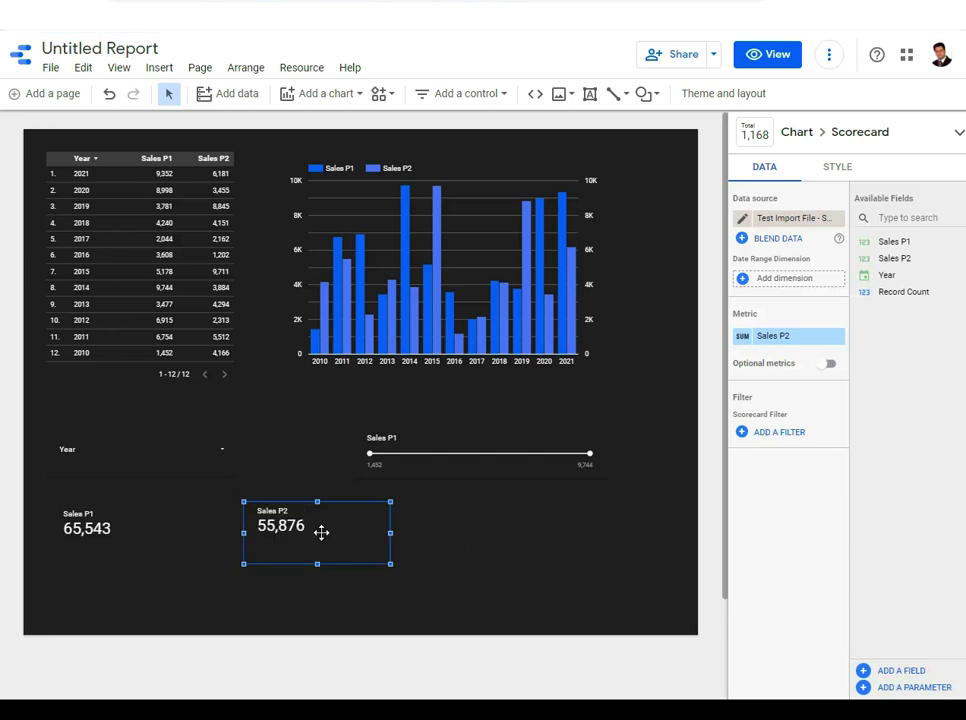
# Move the Sales P1 and Sales P2 scorecards side by side beneath the Sales P1 slider, with Sales P1 first.
pyautogui.moveTo(319, 530); pyautogui.dragTo(606, 545)
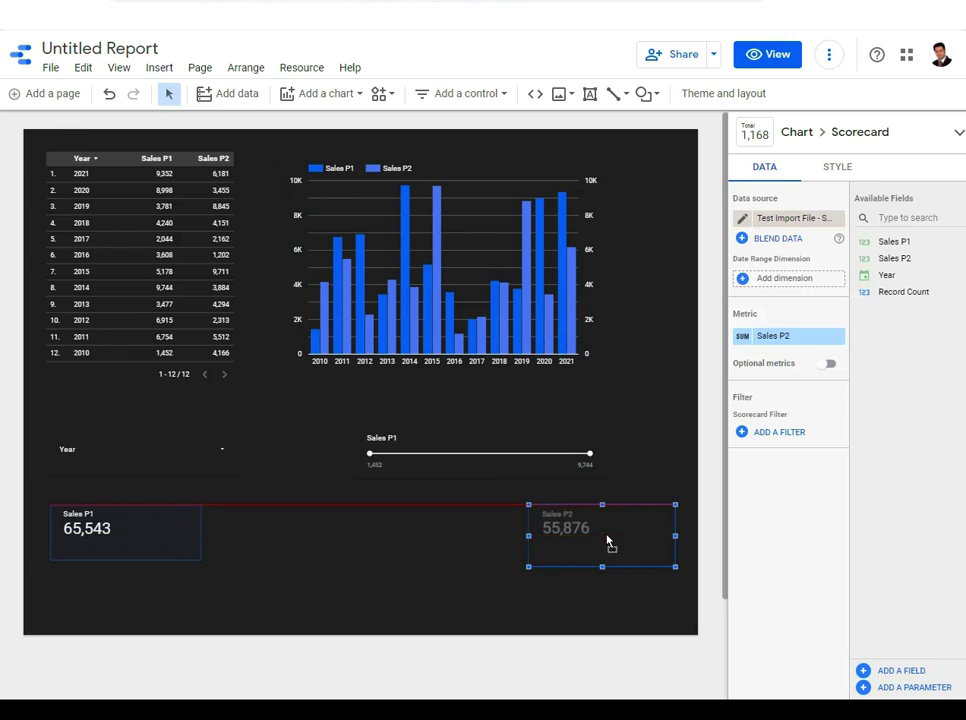
pyautogui.moveTo(182, 534); pyautogui.dragTo(442, 535)
pyautogui.click(429, 423)
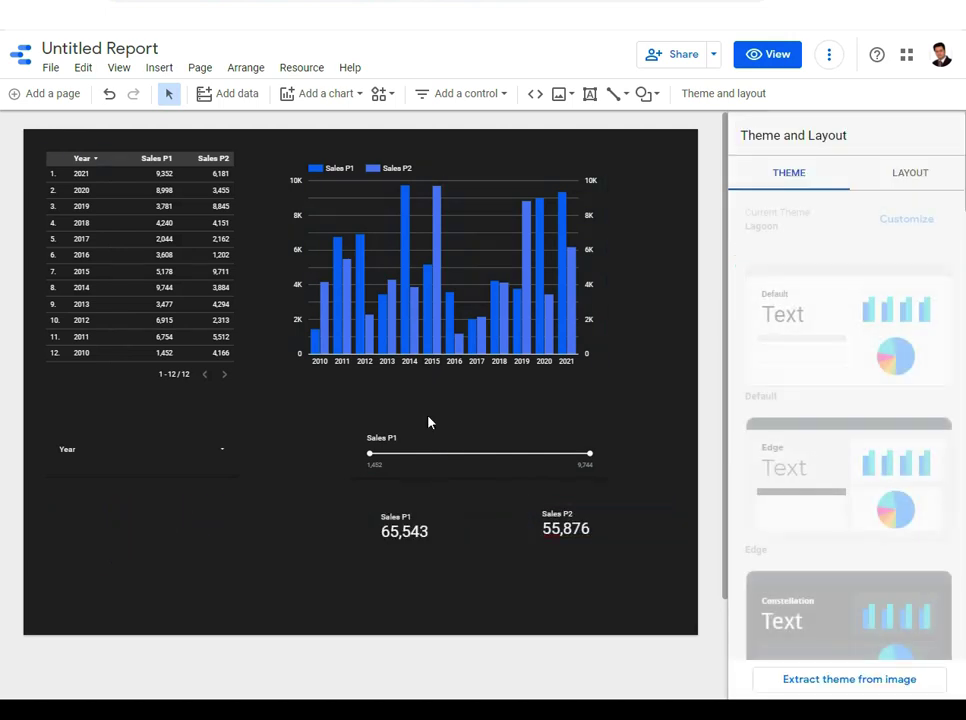
# Test the scorecards in view mode by excluding 2020, 2019 and 2018 with the Year filter, and return to editing the report.
pyautogui.click(755, 55)
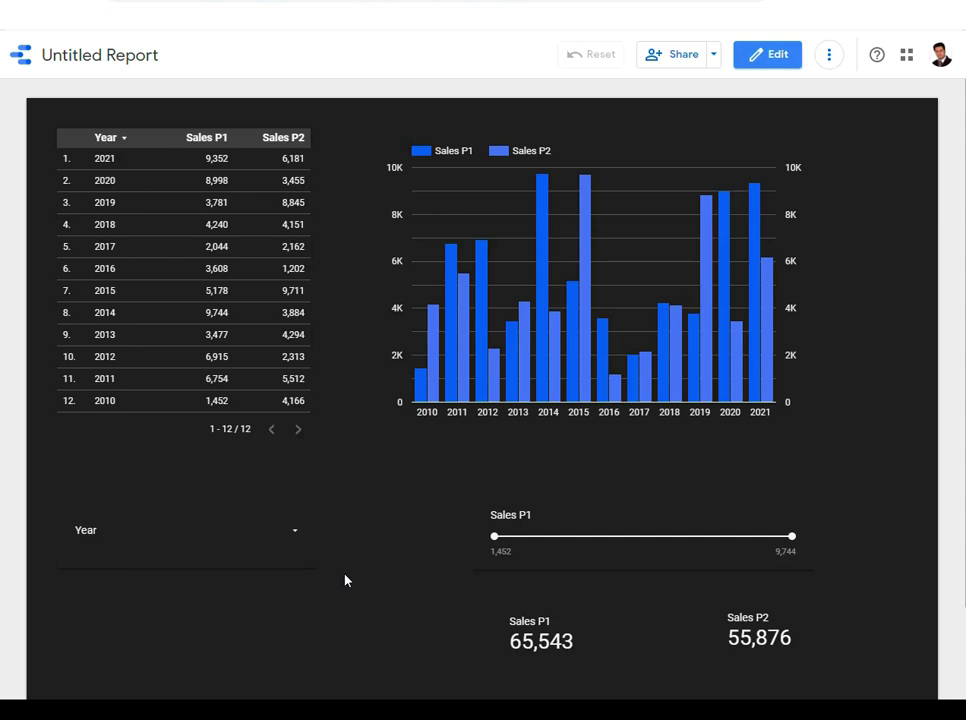
pyautogui.click(297, 543)
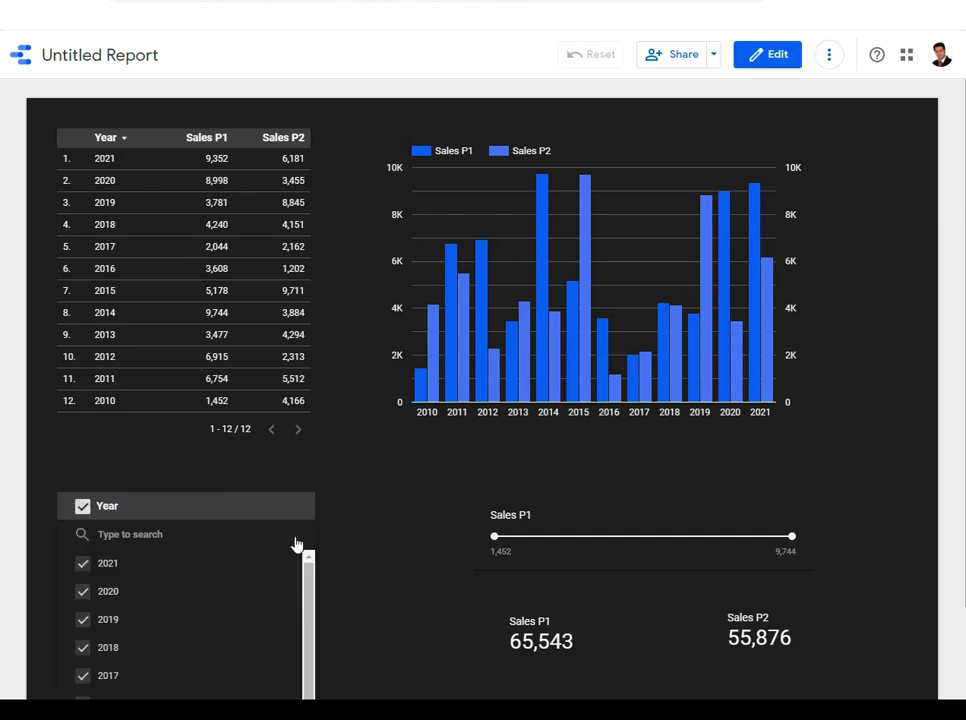
pyautogui.click(83, 591)
pyautogui.click(83, 620)
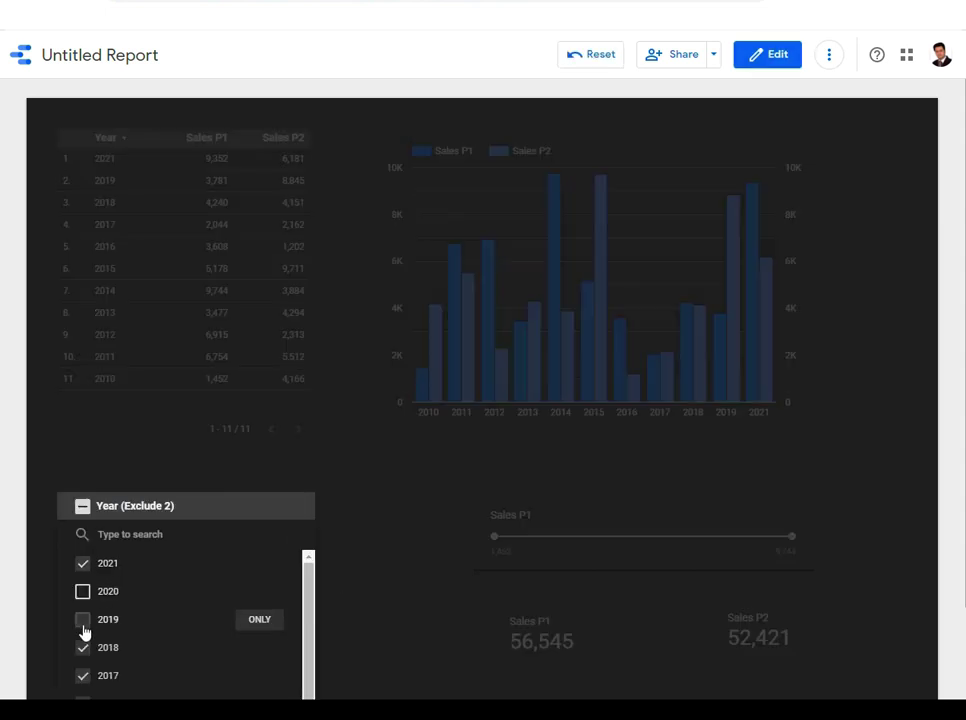
pyautogui.click(83, 648)
pyautogui.click(567, 677)
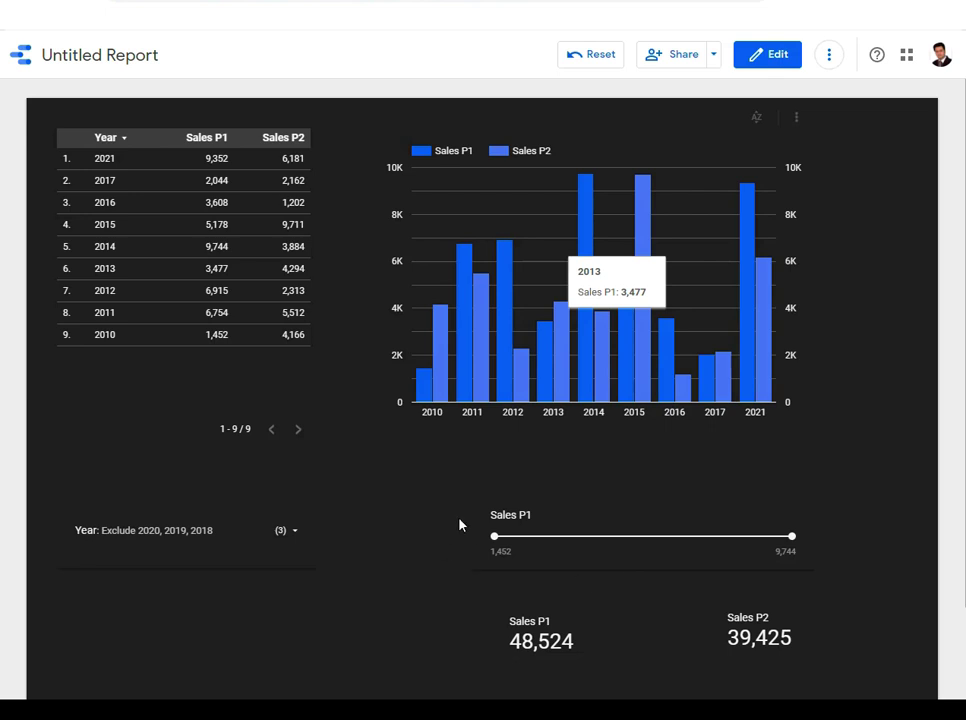
pyautogui.click(766, 56)
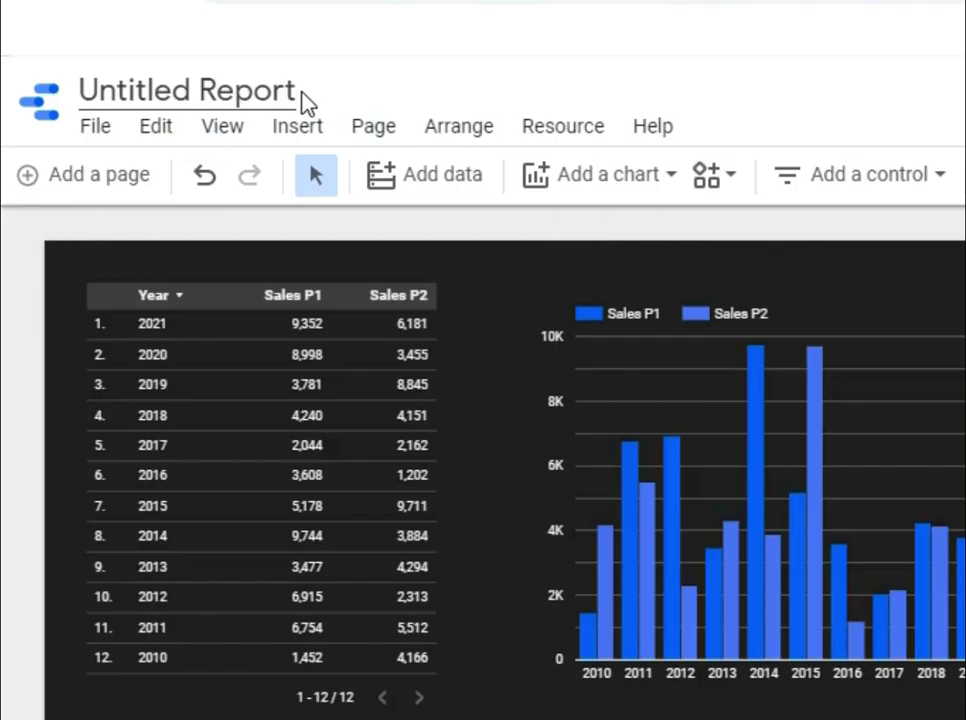
# Rename the report as Test Dashboard.
pyautogui.click(302, 100)
pyautogui.press('BackSpace')
pyautogui.press('BackSpace')
pyautogui.press('BackSpace')
pyautogui.press('BackSpace')
pyautogui.press('BackSpace')
pyautogui.press('BackSpace')
pyautogui.press('BackSpace')
pyautogui.press('BackSpace')
pyautogui.press('BackSpace')
pyautogui.press('BackSpace')
pyautogui.press('BackSpace')
pyautogui.press('BackSpace')
pyautogui.press('BackSpace')
pyautogui.press('BackSpace')
pyautogui.press('BackSpace')
pyautogui.write('Test')
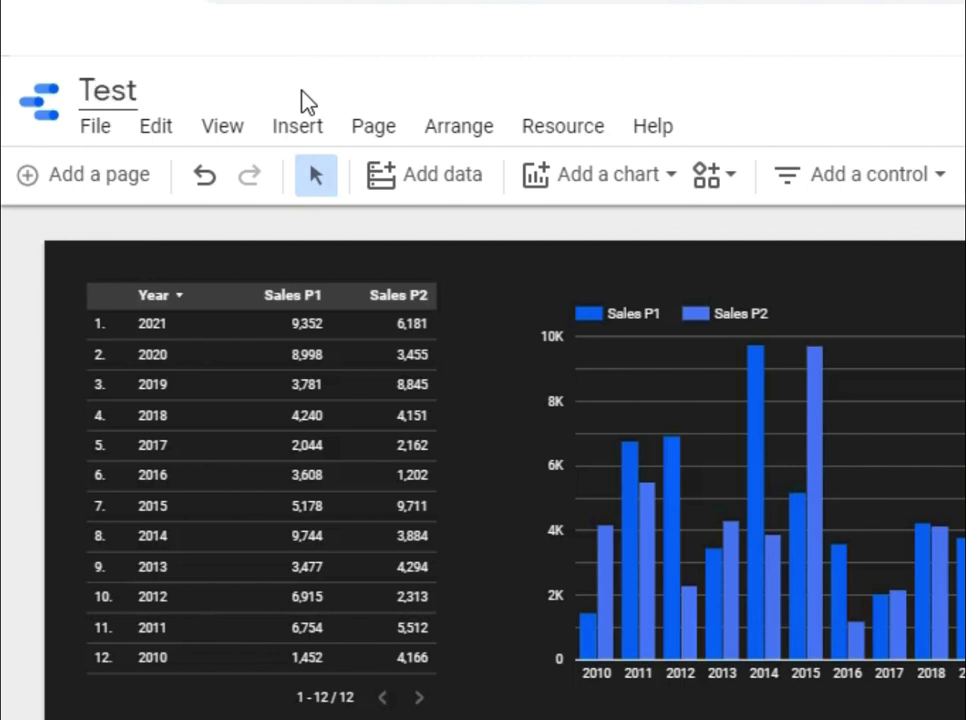
pyautogui.write(' Dashboard')
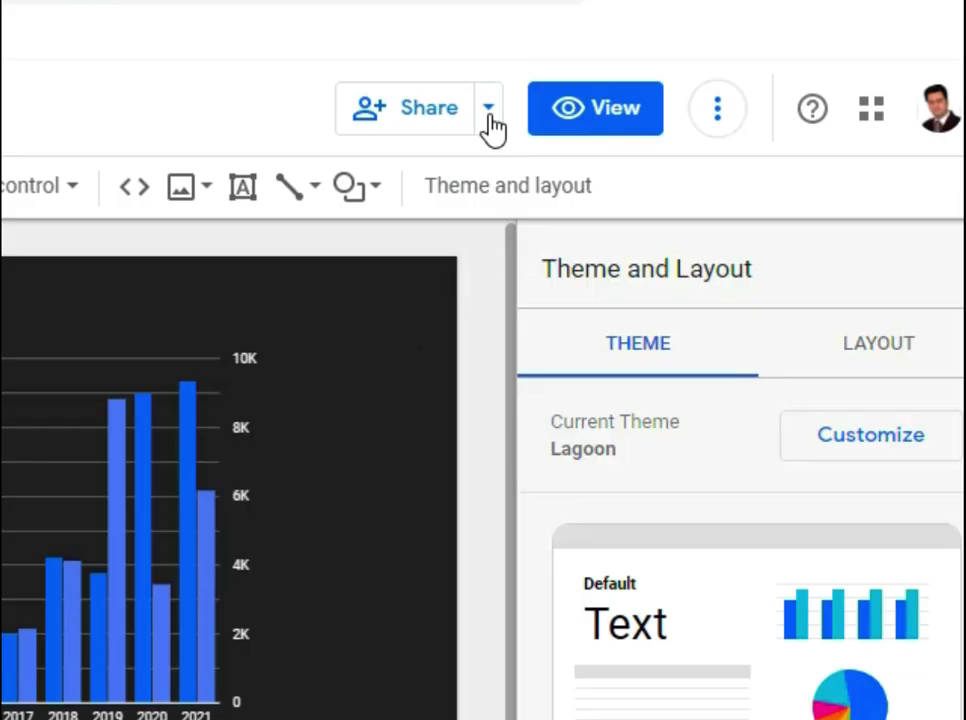
# Review the report's options for inviting people, including the Can edit and Can view permissions, and its Manage access settings, and close without sharing.
pyautogui.click(714, 57)
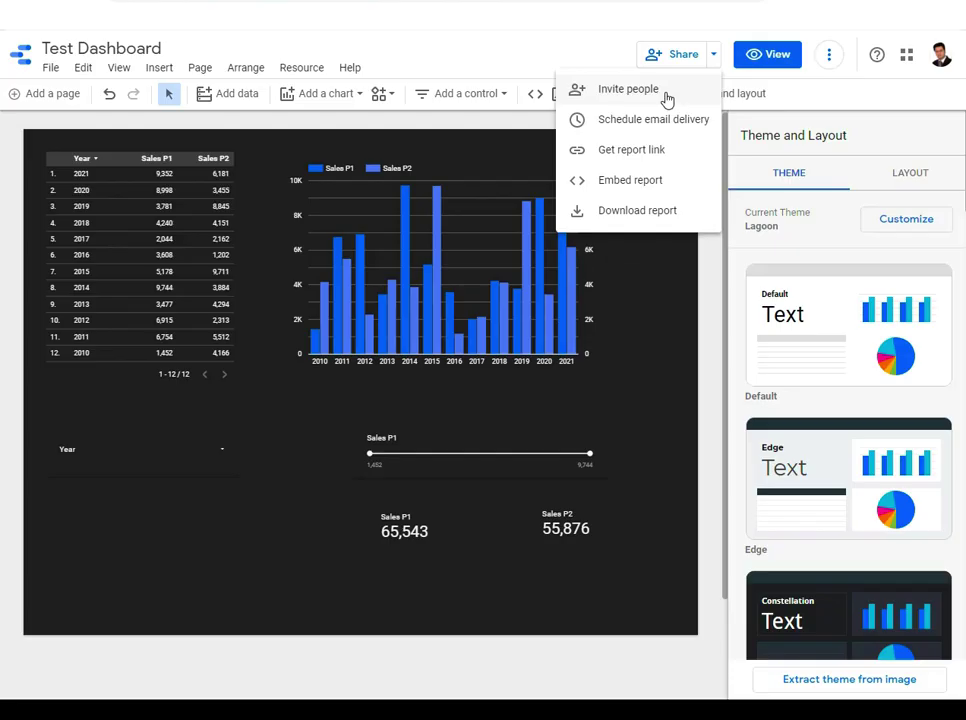
pyautogui.click(350, 178)
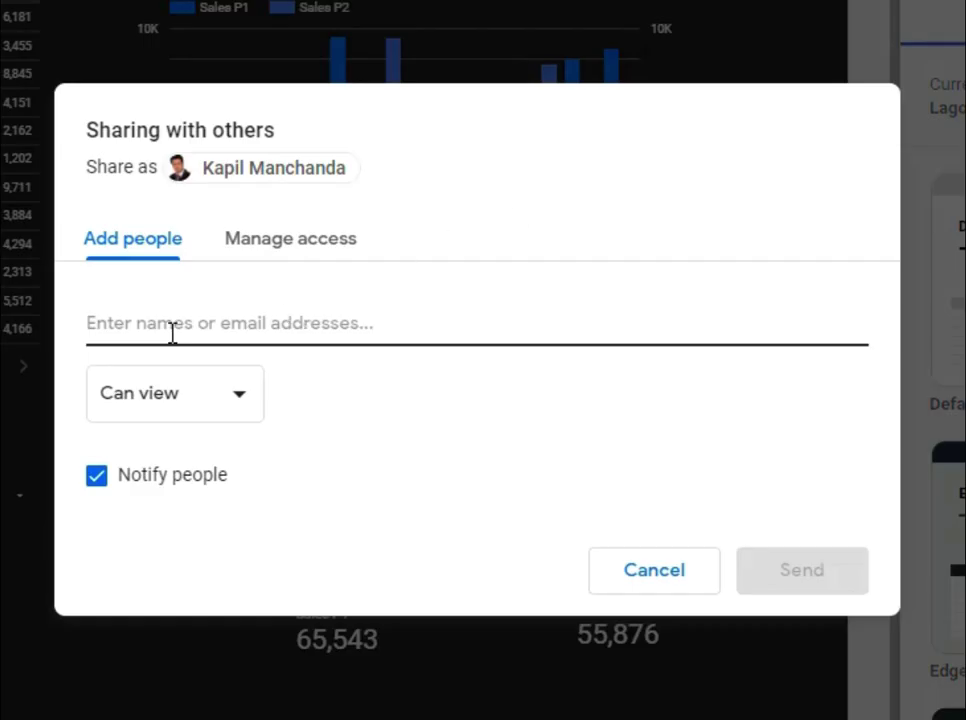
pyautogui.click(316, 349)
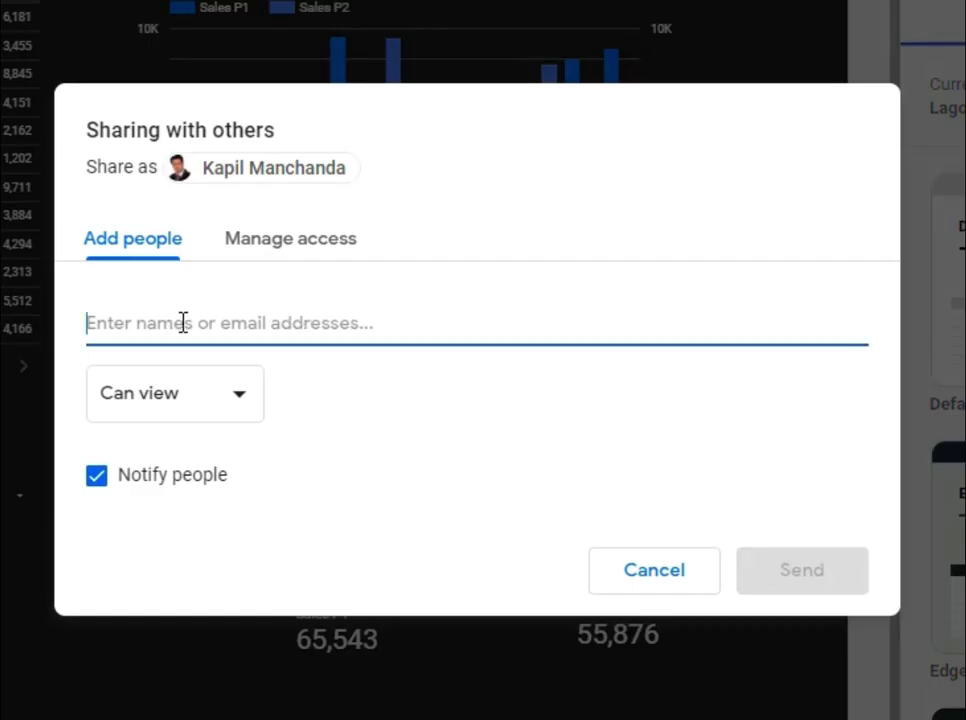
pyautogui.click(241, 405)
pyautogui.click(372, 410)
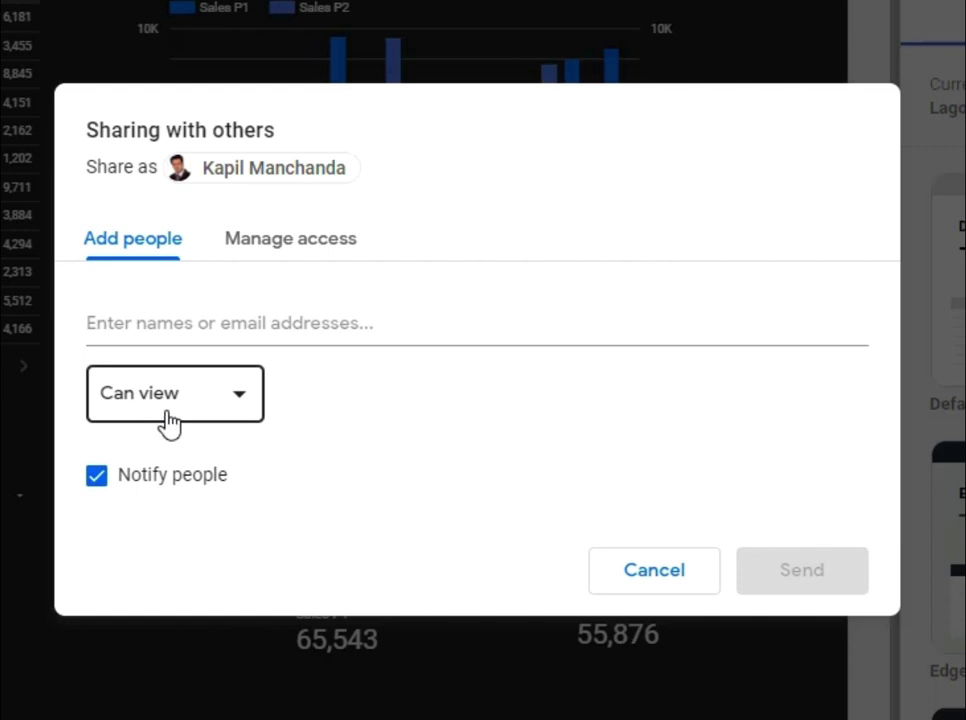
pyautogui.click(237, 411)
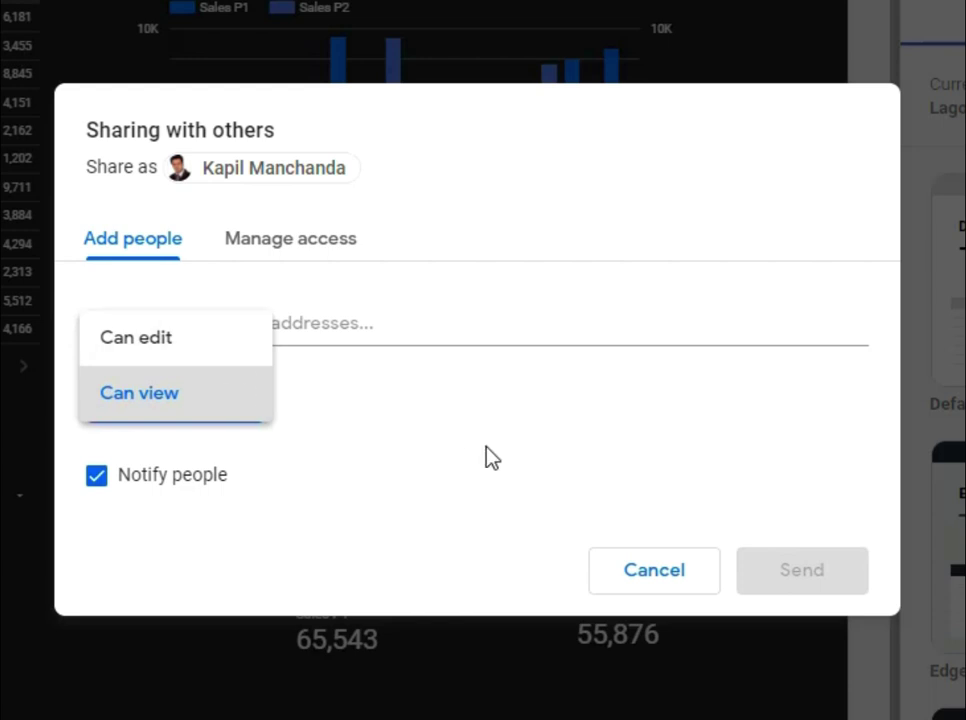
pyautogui.click(263, 367)
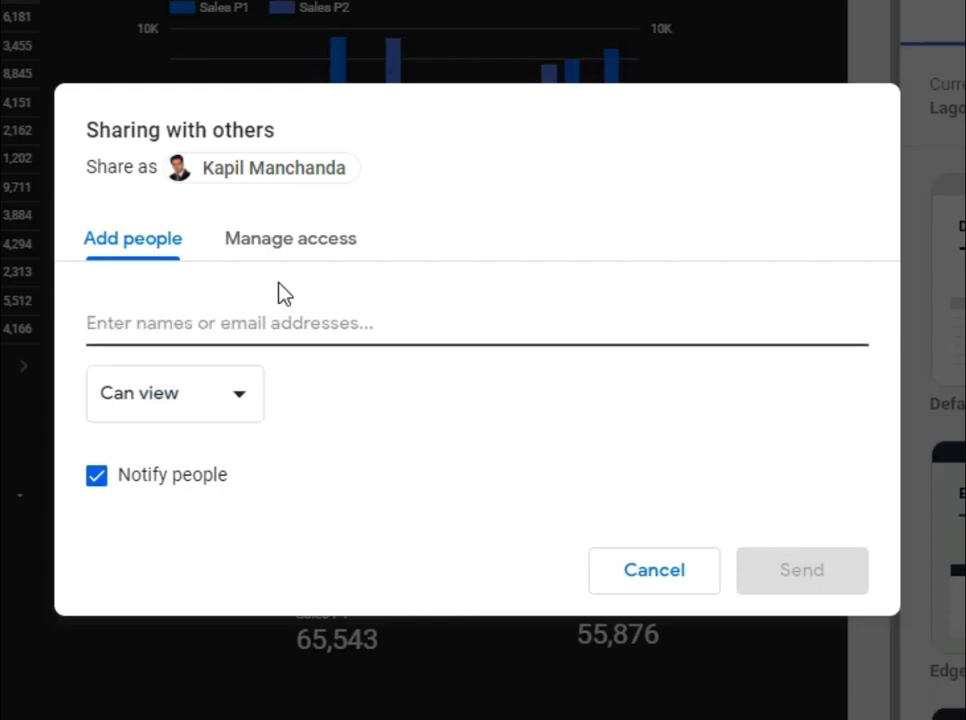
pyautogui.click(283, 241)
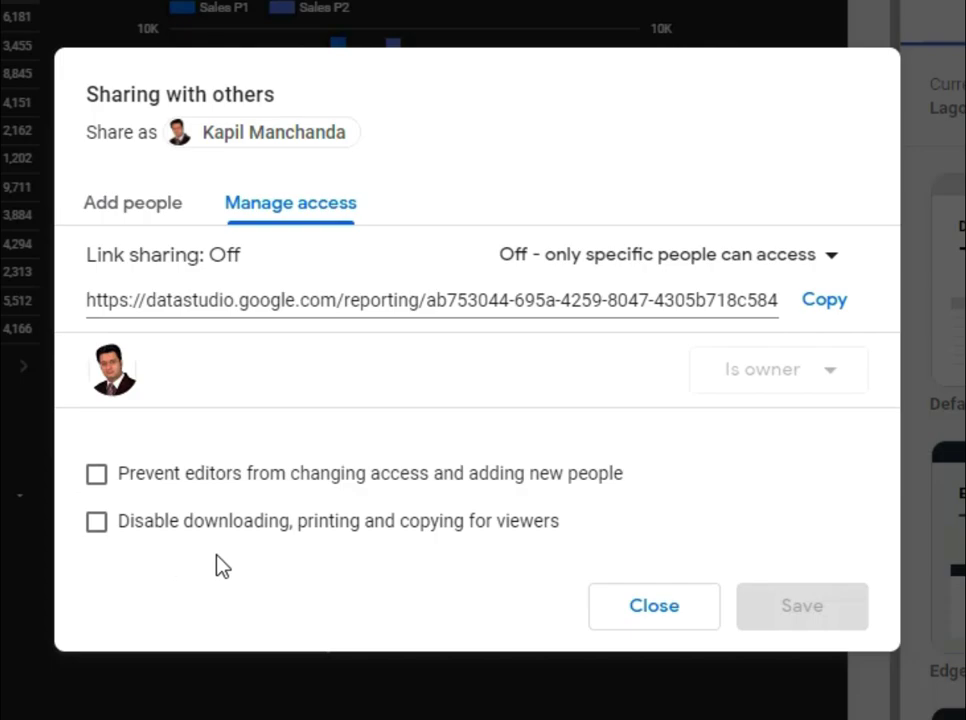
pyautogui.click(676, 612)
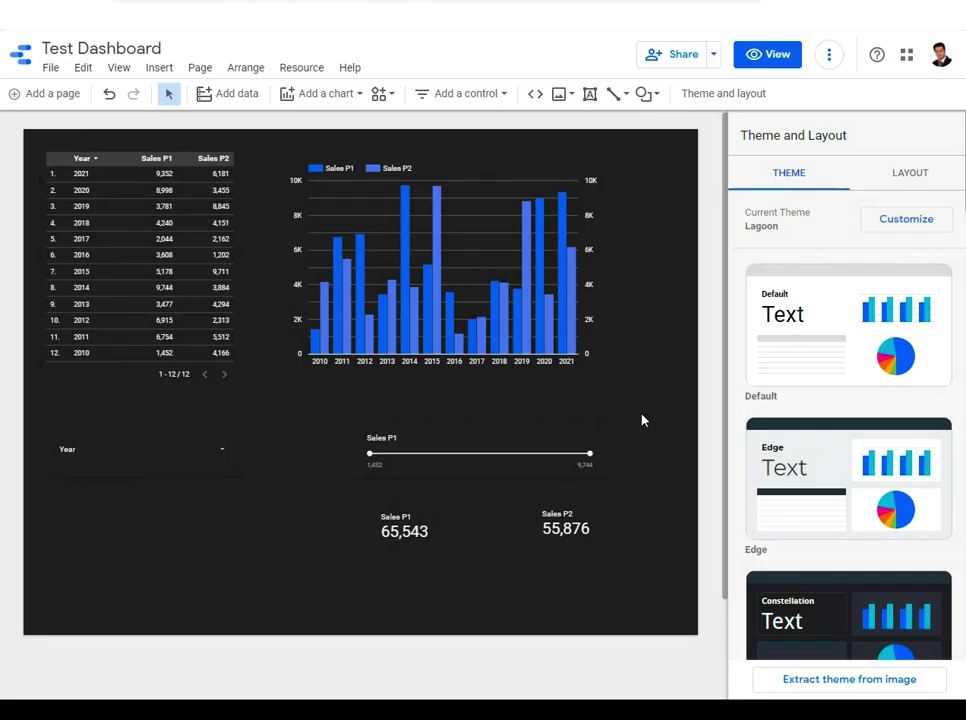